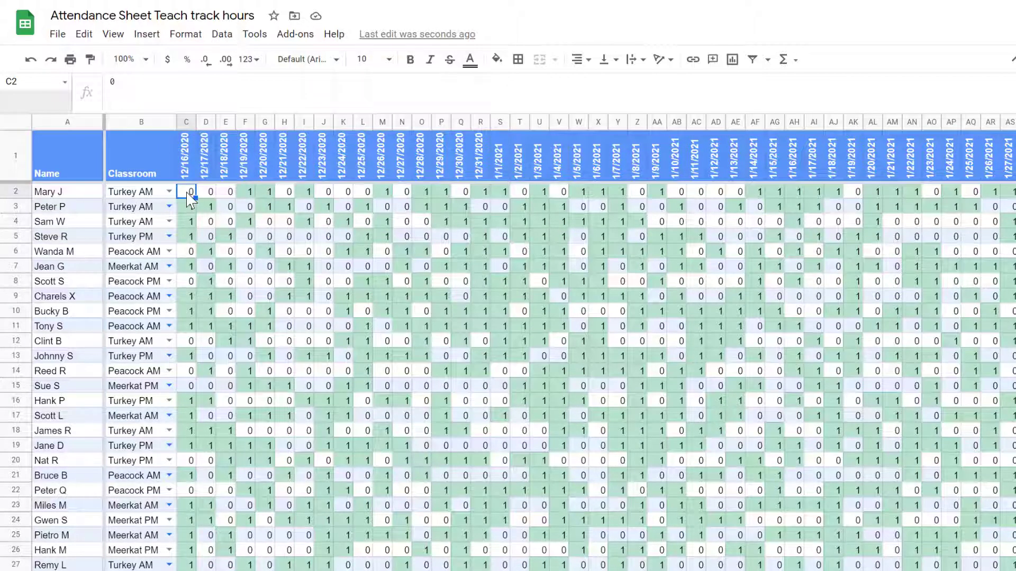
Change the data validation for C2:BG30 to allow numbers between 0 and 10, and update its help text to "between 0 and 10"
{"action": "left_click_drag", "start_coordinate": [189, 199], "coordinate": [1011, 569]}
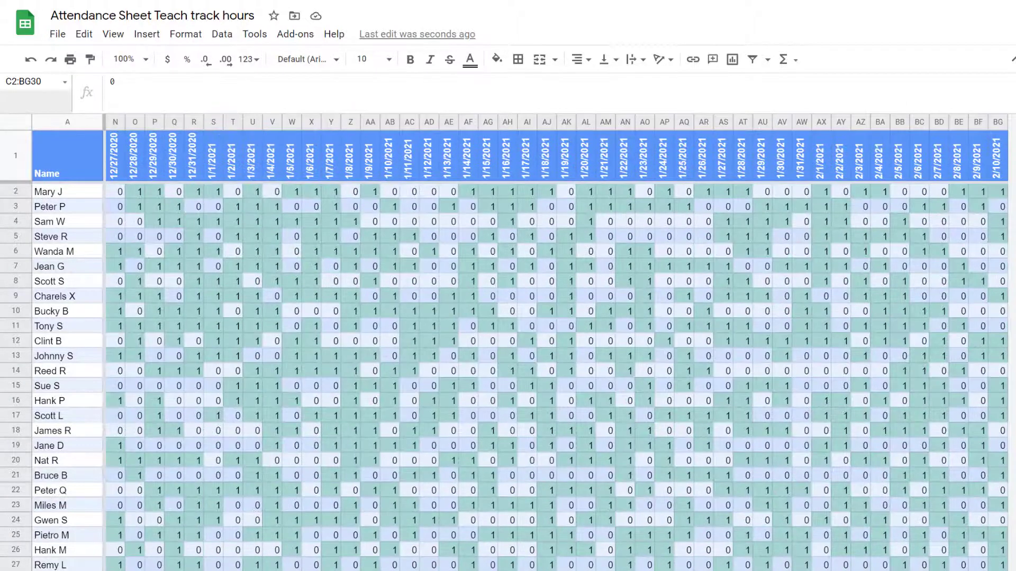
{"action": "left_click", "coordinate": [218, 34]}
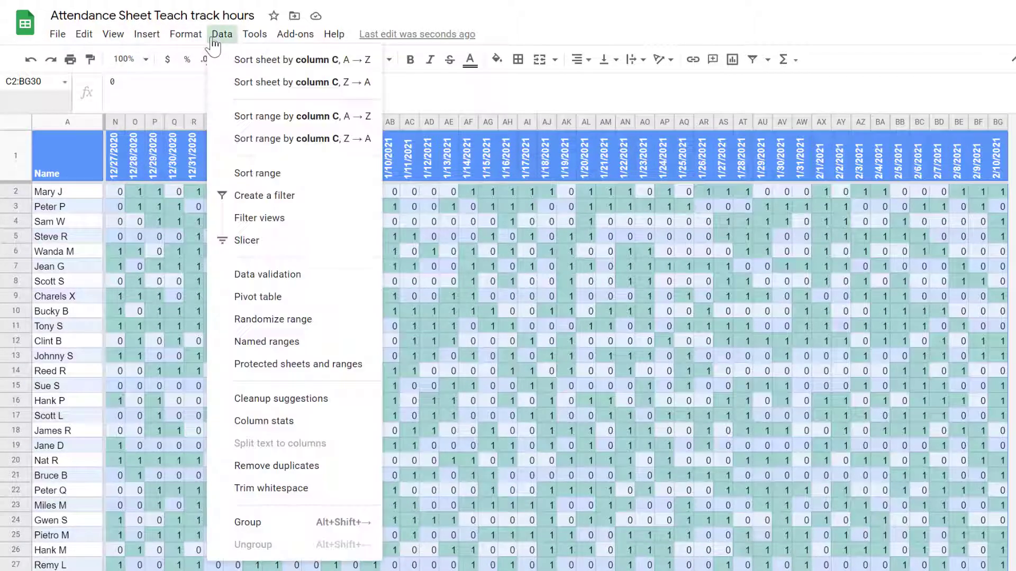
{"action": "left_click", "coordinate": [295, 286]}
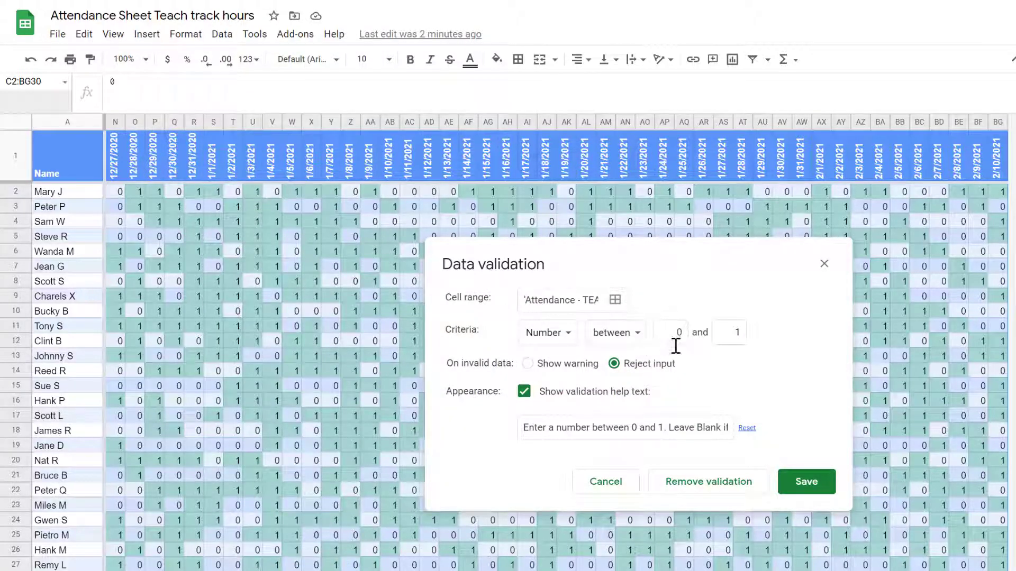
{"action": "left_click", "coordinate": [737, 333]}
{"action": "type", "text": "0"}
{"action": "left_click", "coordinate": [665, 429]}
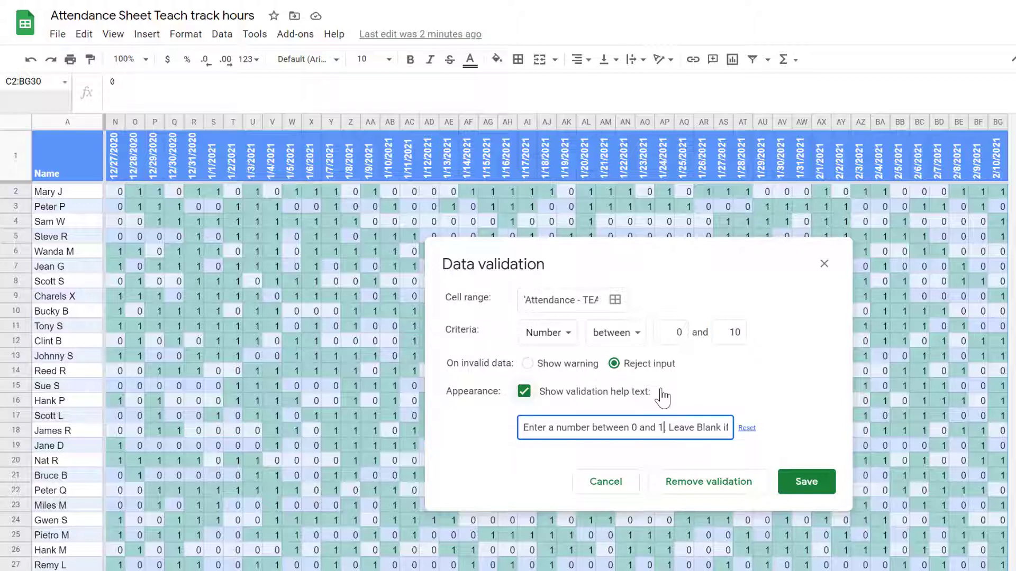
{"action": "type", "text": "0."}
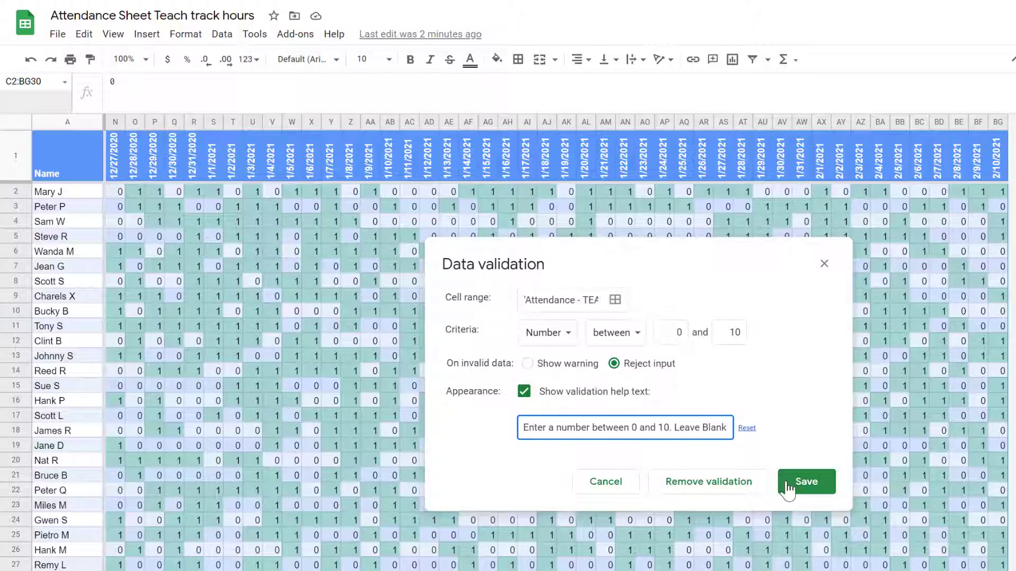
{"action": "left_click", "coordinate": [788, 487]}
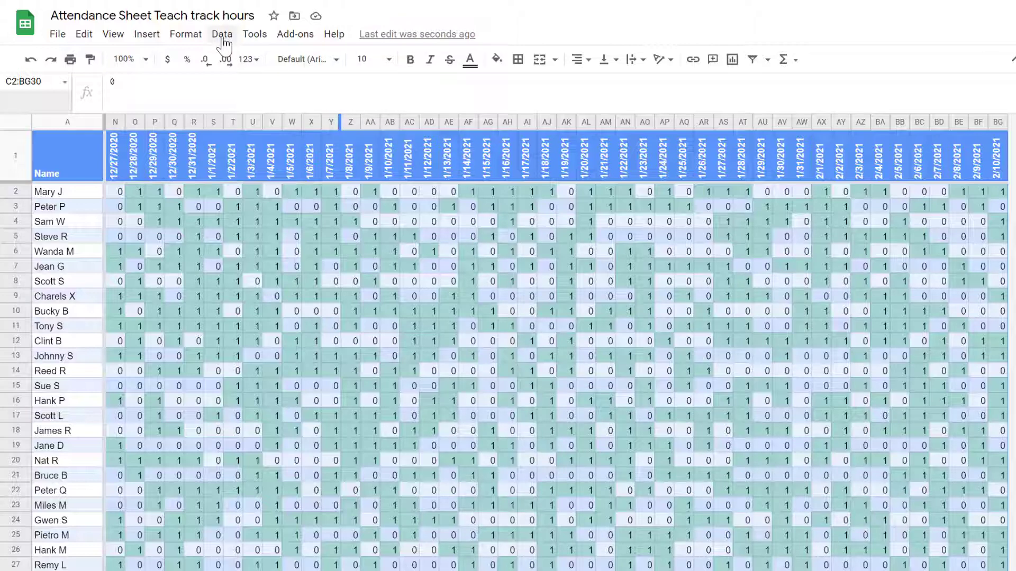
Change the conditional formatting rule on C2:BG30 to highlight values greater than or equal to 1
{"action": "left_click", "coordinate": [197, 38]}
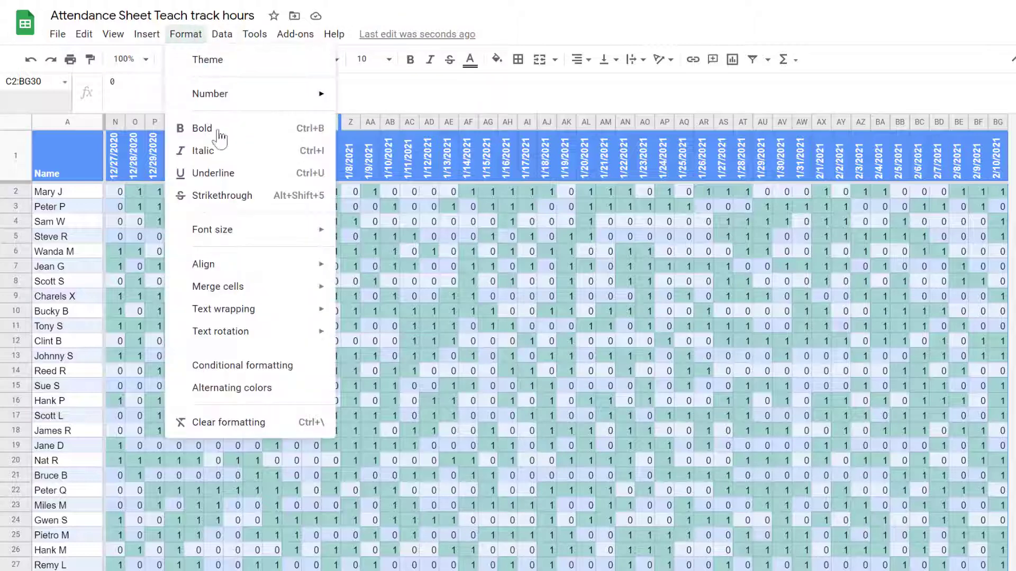
{"action": "left_click", "coordinate": [256, 365]}
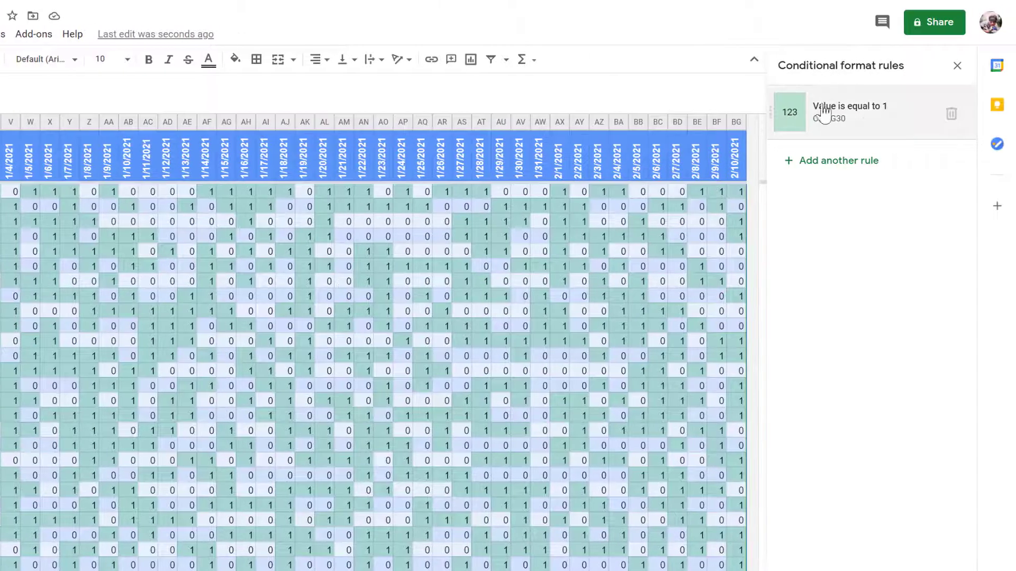
{"action": "left_click", "coordinate": [868, 129]}
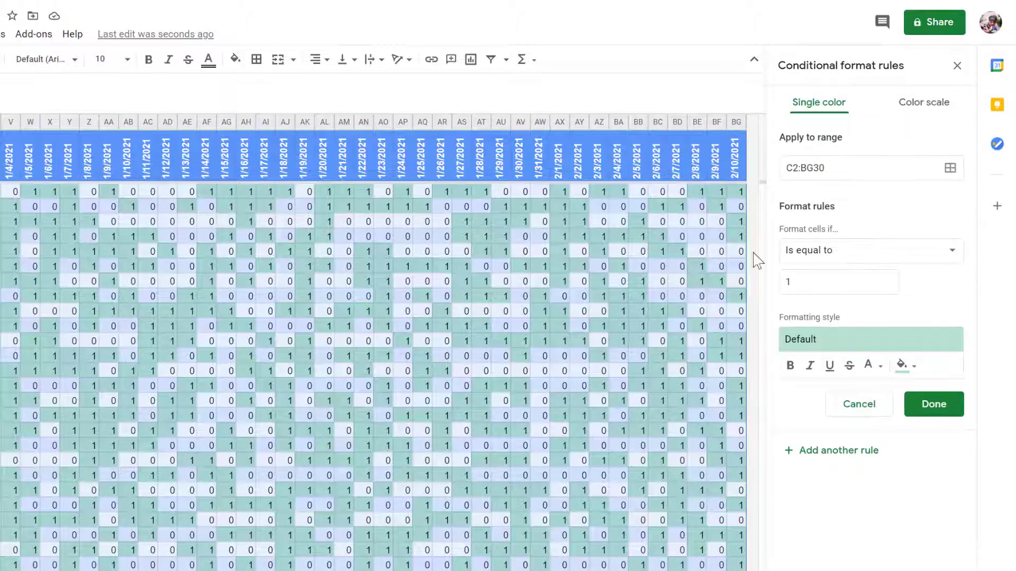
{"action": "left_click", "coordinate": [902, 259]}
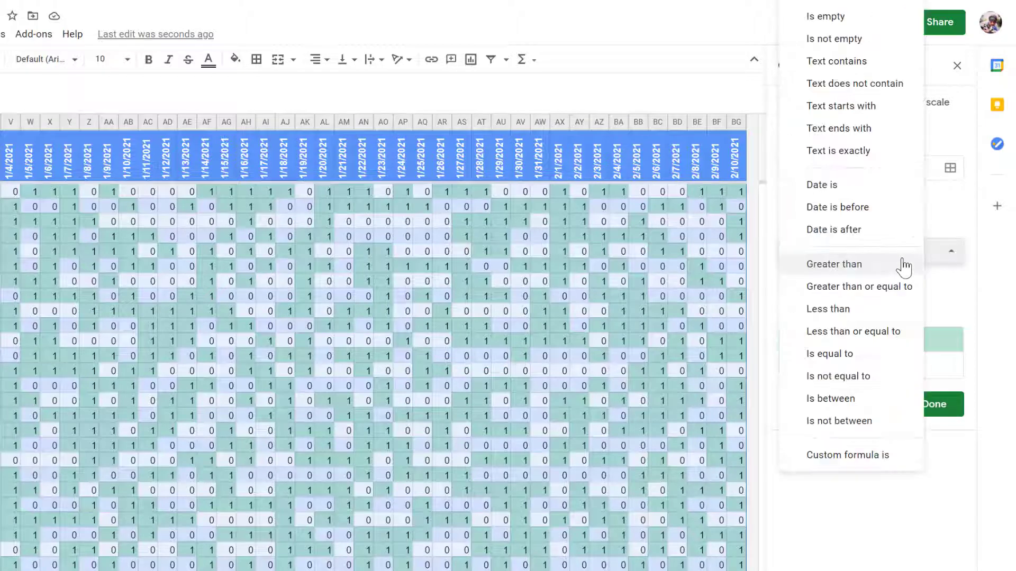
{"action": "left_click", "coordinate": [900, 286]}
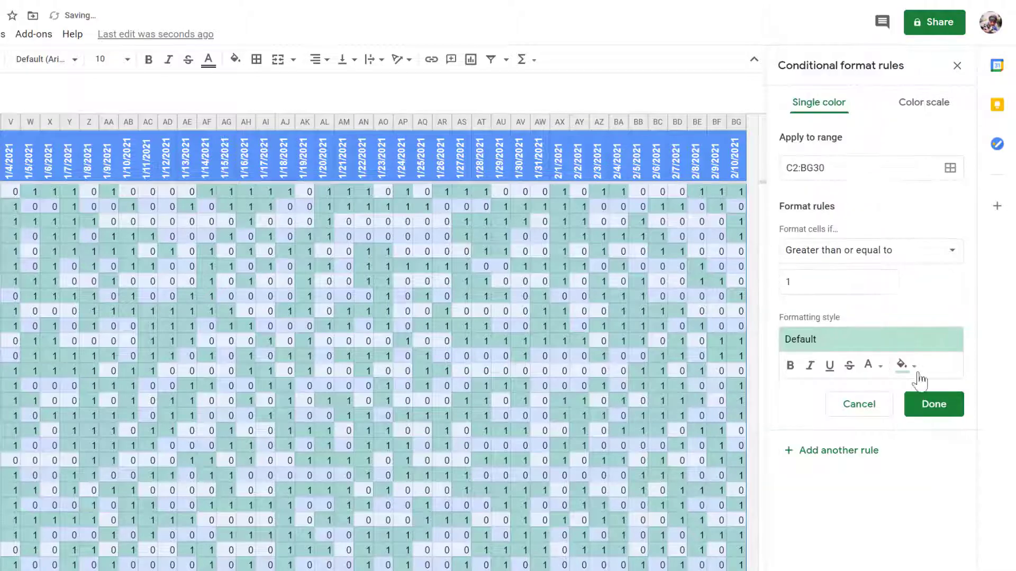
{"action": "left_click", "coordinate": [933, 405]}
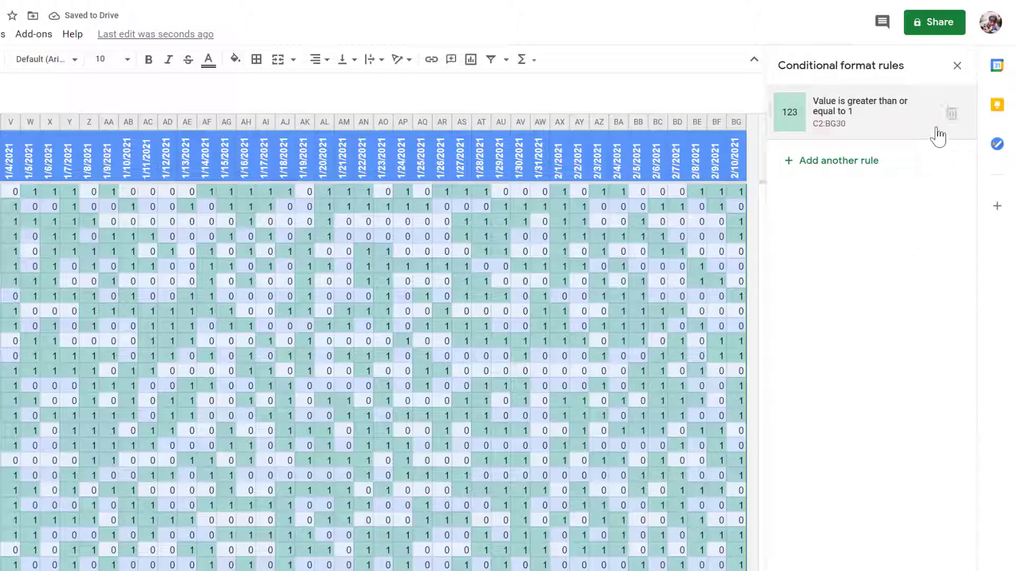
{"action": "left_click", "coordinate": [956, 66]}
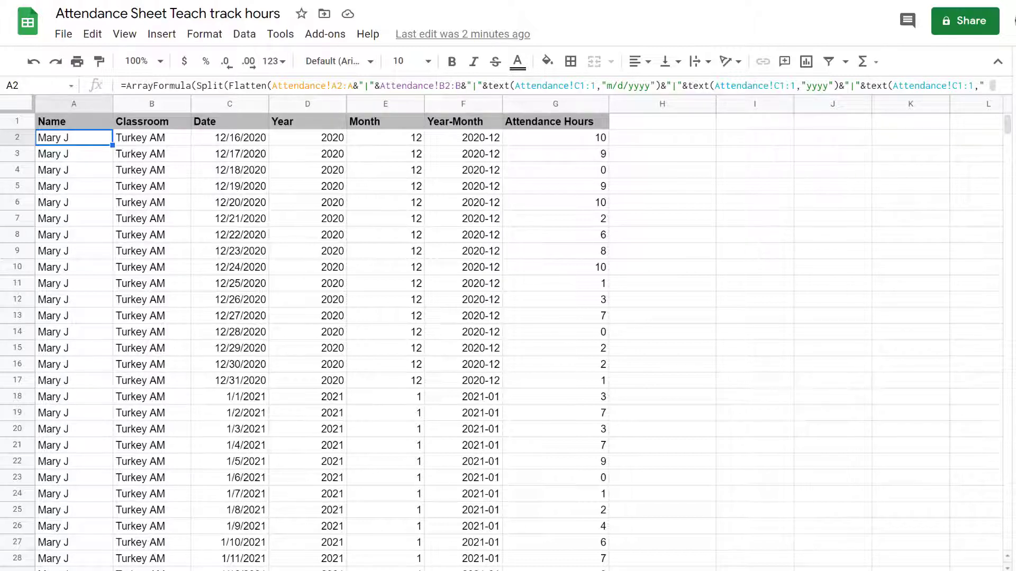
Overwrite the date in cell C7 with "test" and delete that entry again
{"action": "left_click", "coordinate": [244, 223]}
{"action": "type", "text": "test"}
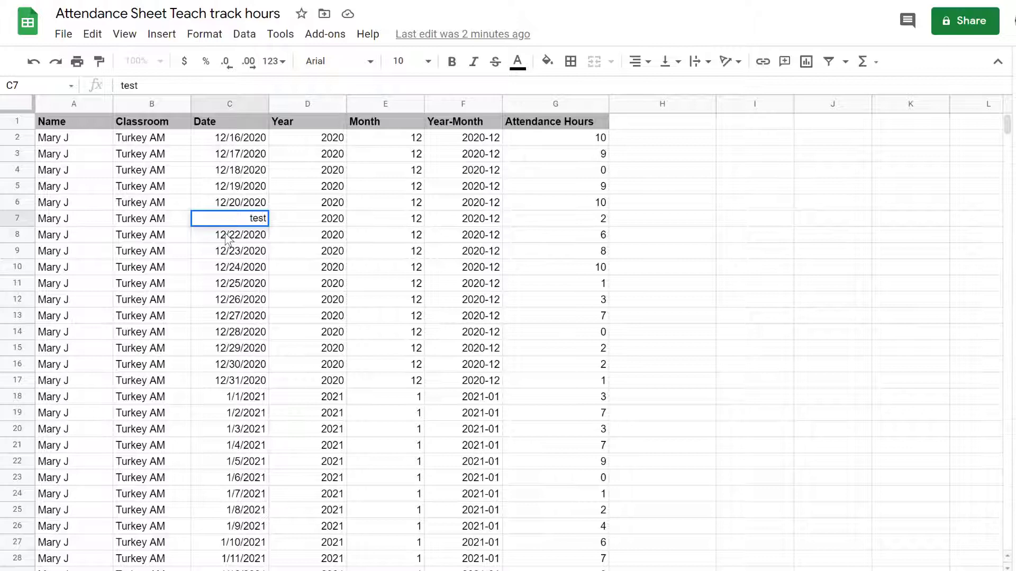
{"action": "key", "text": "Return"}
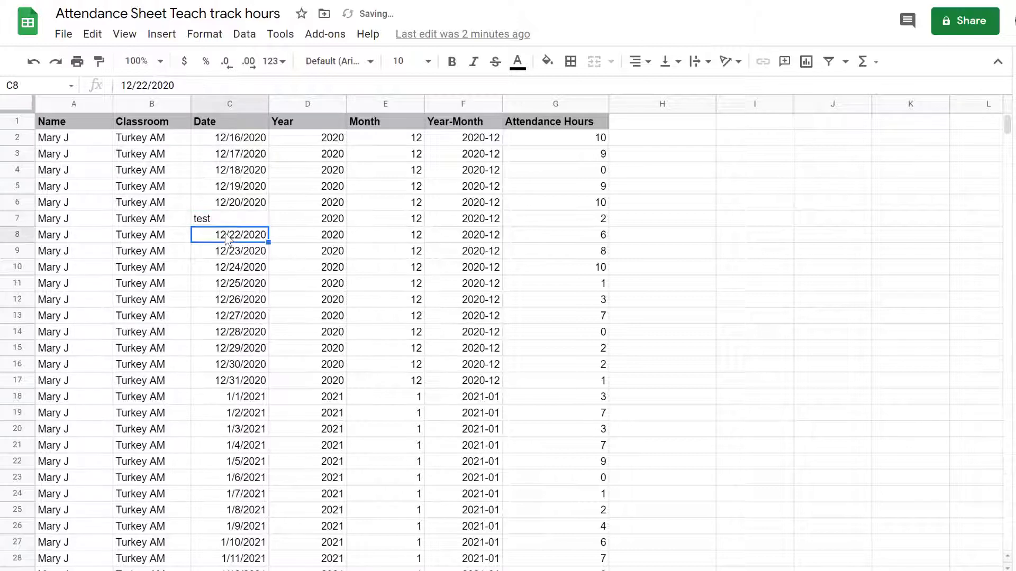
{"action": "left_click", "coordinate": [229, 220]}
{"action": "key", "text": "Delete"}
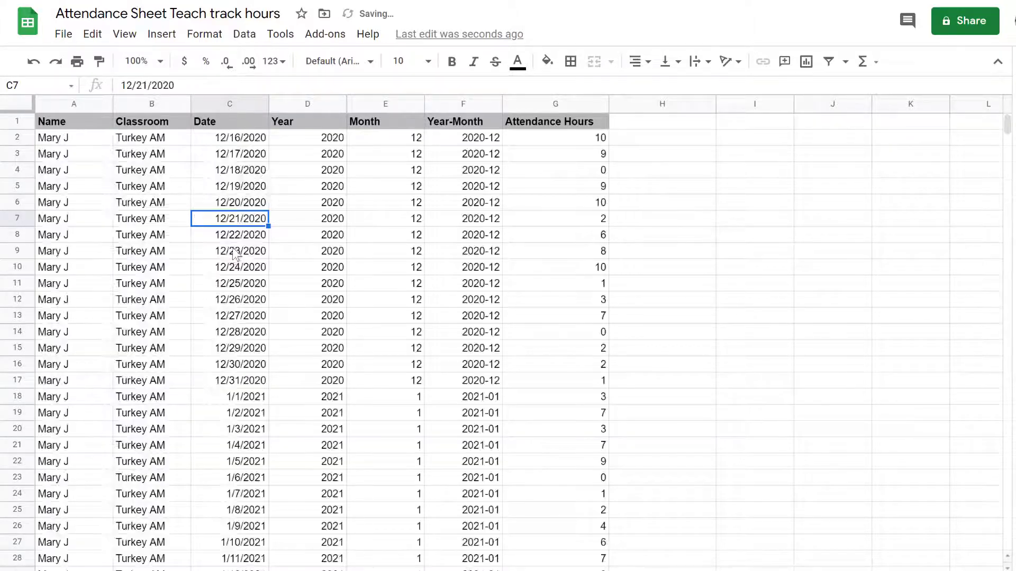
Review the source Attendance sheet and show the full array formula in A2 of the flattened data sheet
{"action": "left_click", "coordinate": [92, 139]}
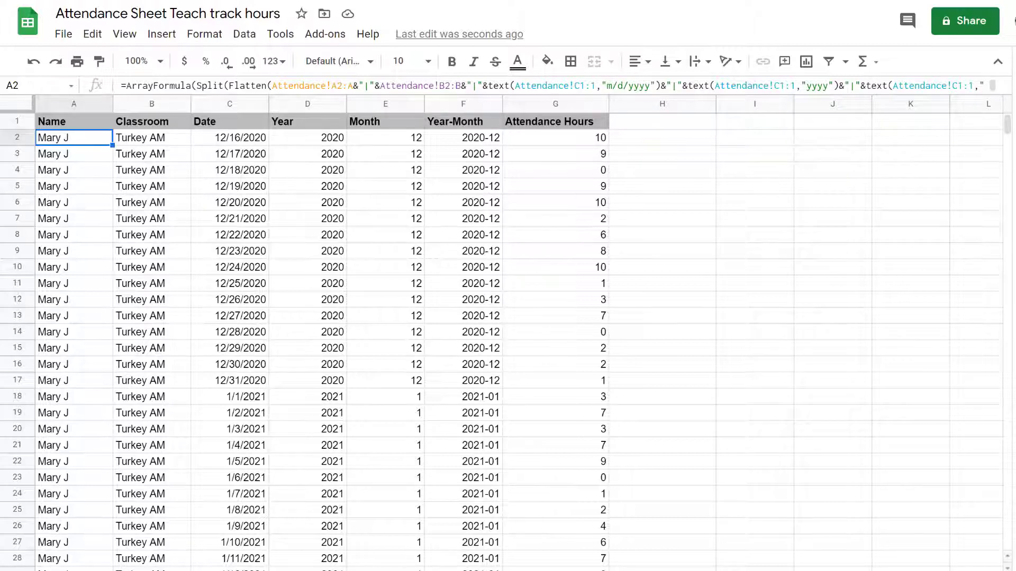
{"action": "left_click", "coordinate": [114, 570]}
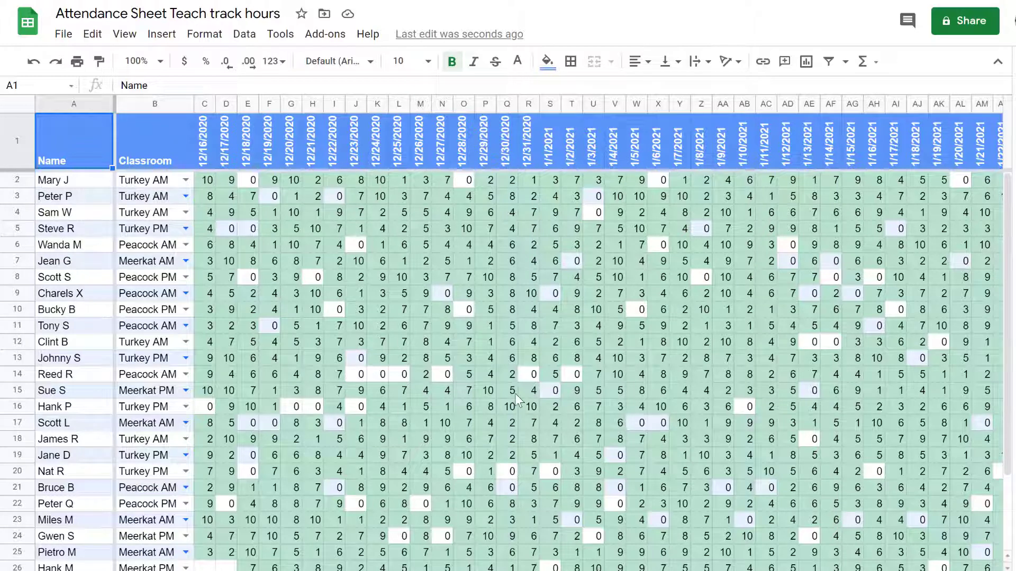
{"action": "left_click", "coordinate": [180, 570]}
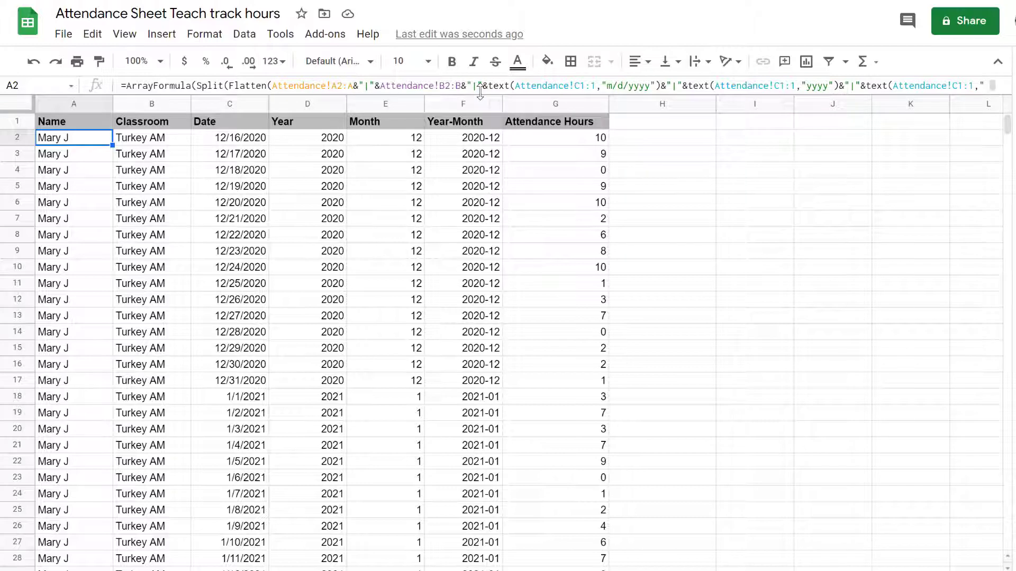
{"action": "left_click_drag", "start_coordinate": [478, 98], "coordinate": [473, 123]}
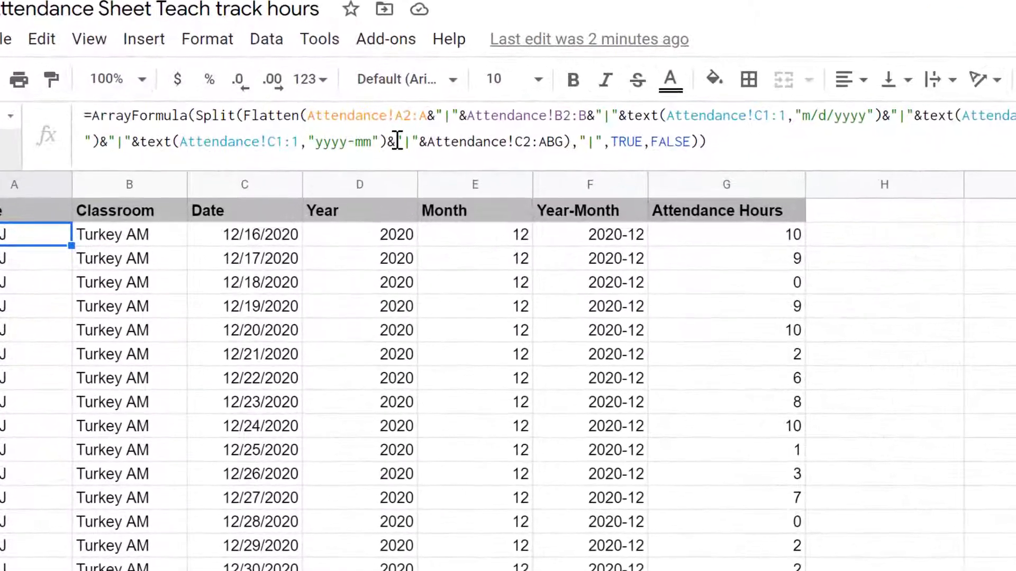
Add a week number column to the A2 formula by inserting "|"&weeknum(Attendance!C1:1)& before the final "|"&Attendance!C2:ABG
{"action": "left_click", "coordinate": [360, 120]}
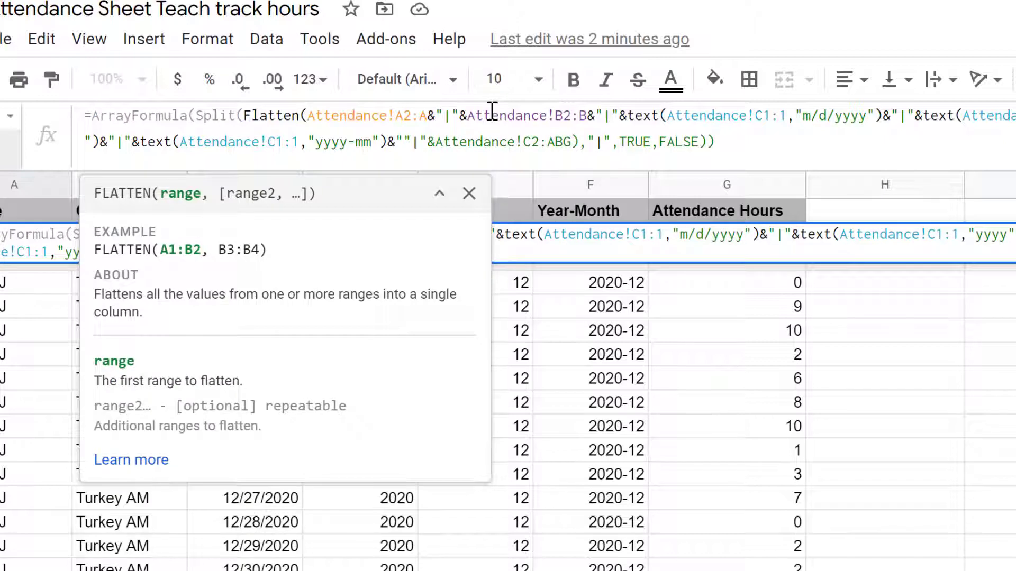
{"action": "type", "text": "|\"|"}
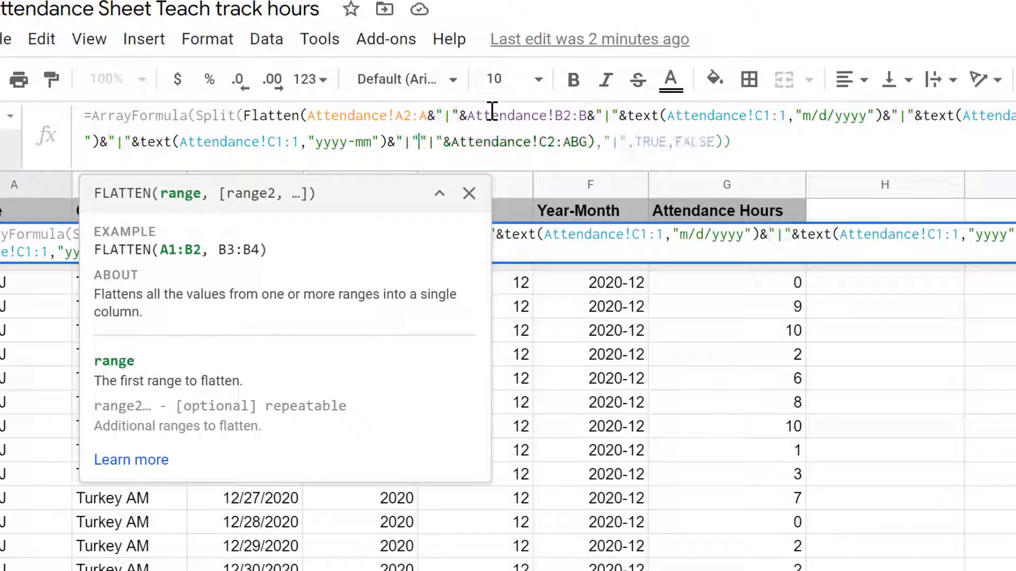
{"action": "type", "text": "&week"}
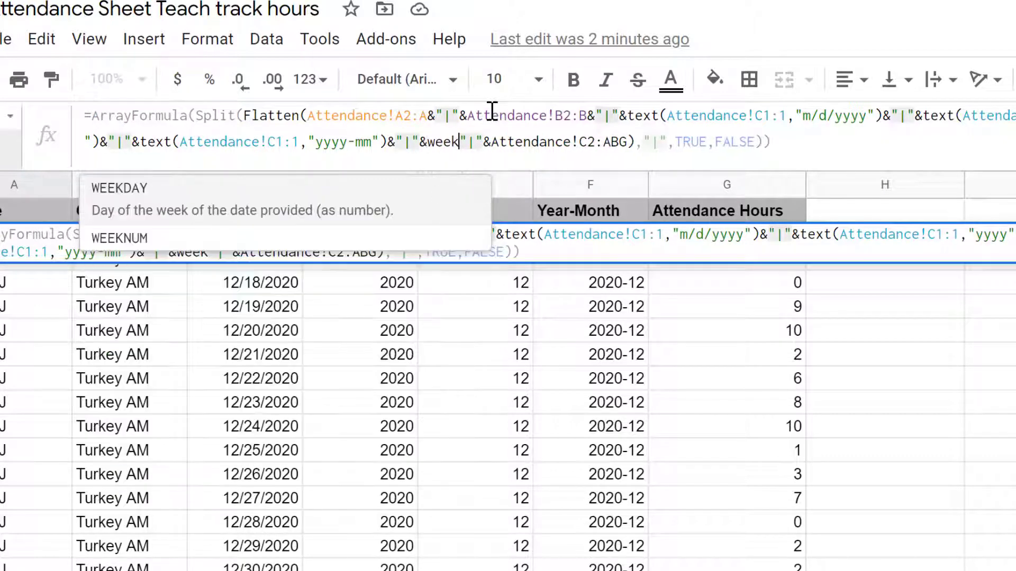
{"action": "type", "text": "nu"}
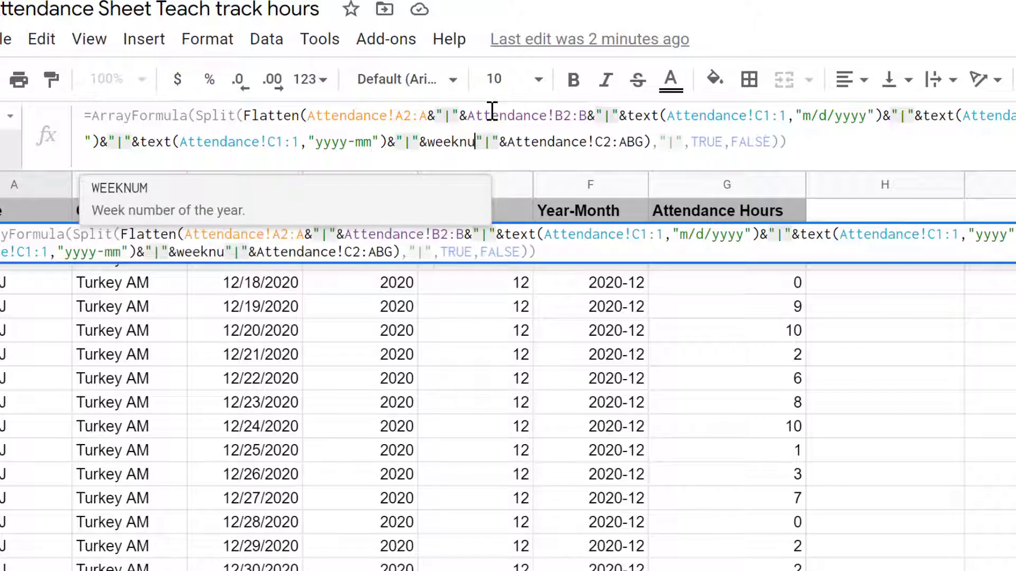
{"action": "type", "text": "m"}
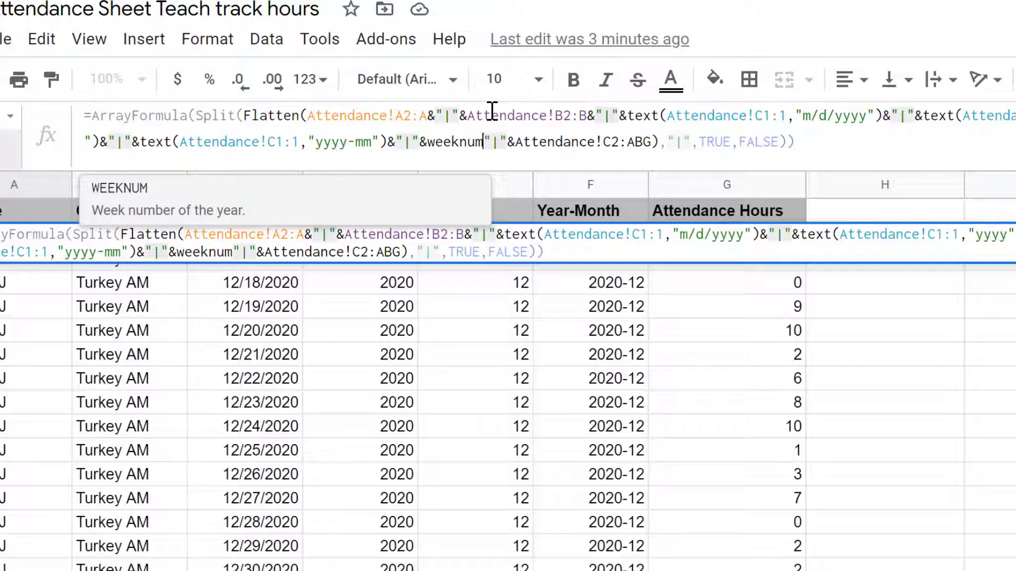
{"action": "type", "text": "("}
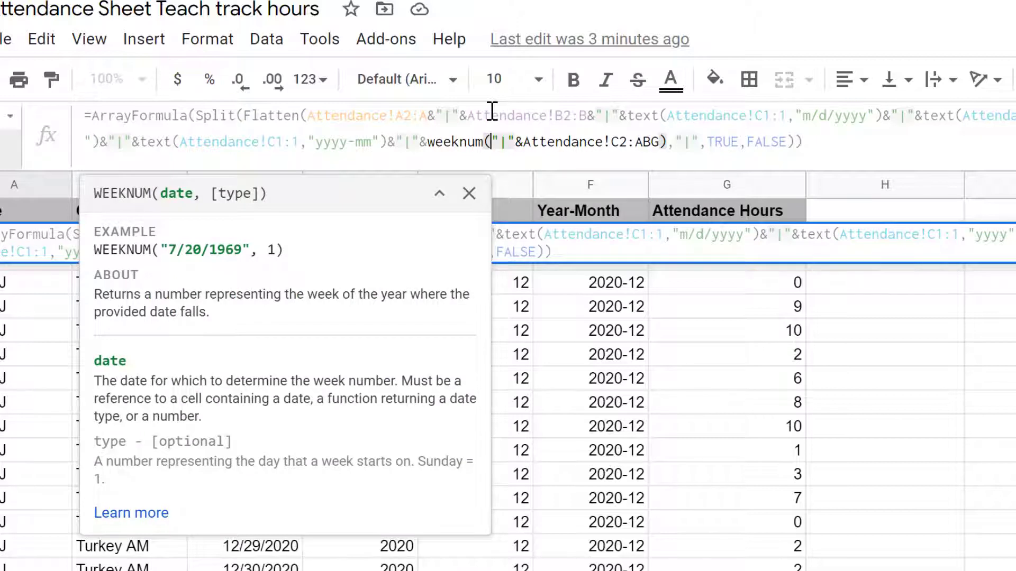
{"action": "type", "text": "Attendance!C1:1"}
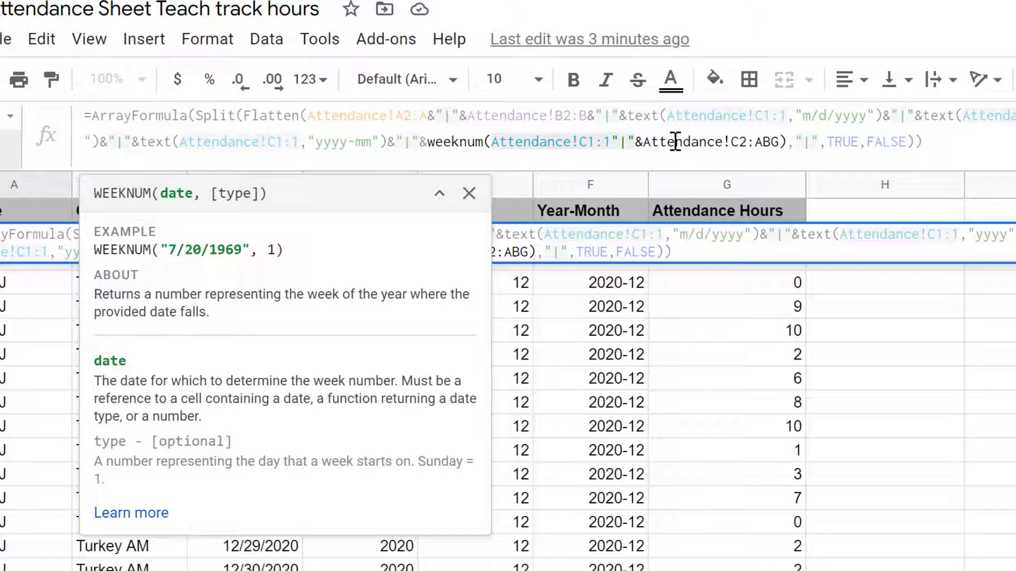
{"action": "type", "text": ")"}
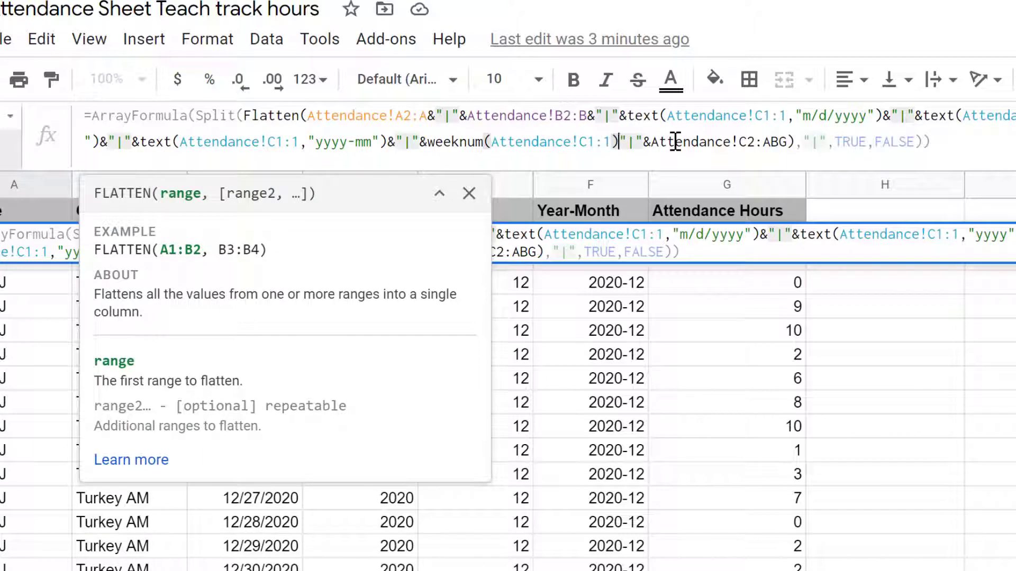
{"action": "type", "text": "&"}
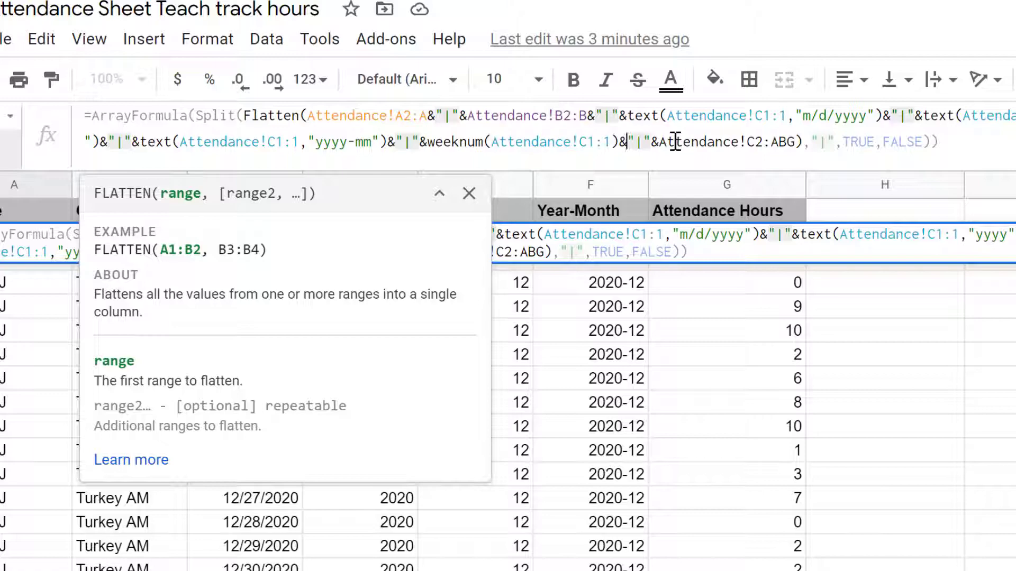
{"action": "key", "text": "Return"}
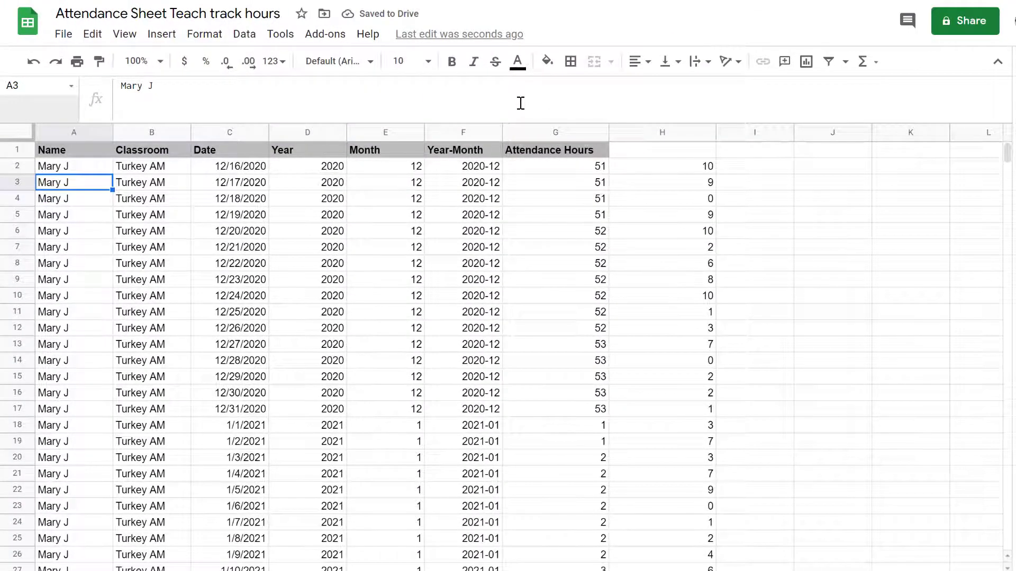
Move the Attendance Hours header from G1 to H1 and enter "Week Number" as the header in G1
{"action": "left_click", "coordinate": [557, 154]}
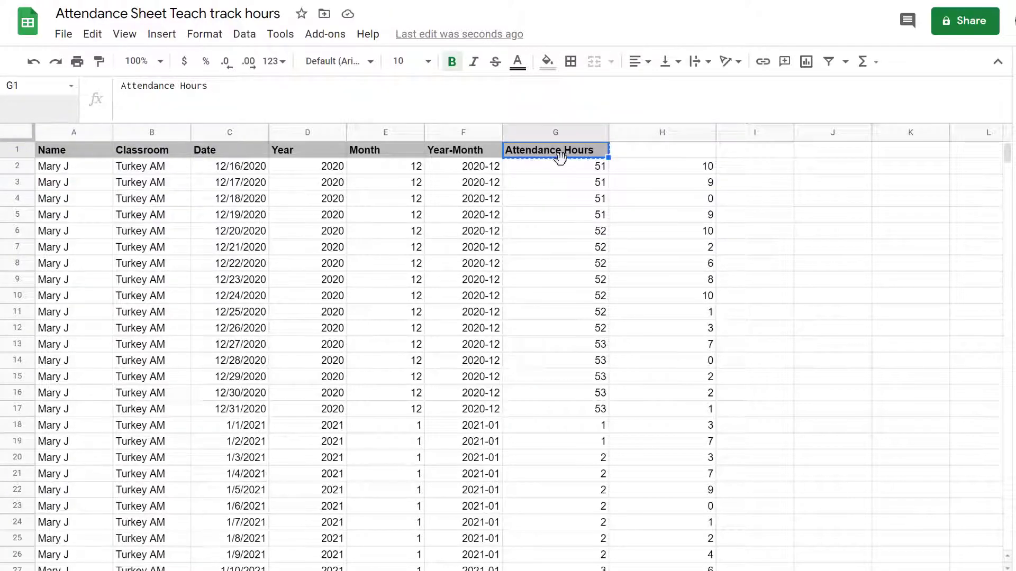
{"action": "left_click_drag", "start_coordinate": [608, 158], "coordinate": [668, 153]}
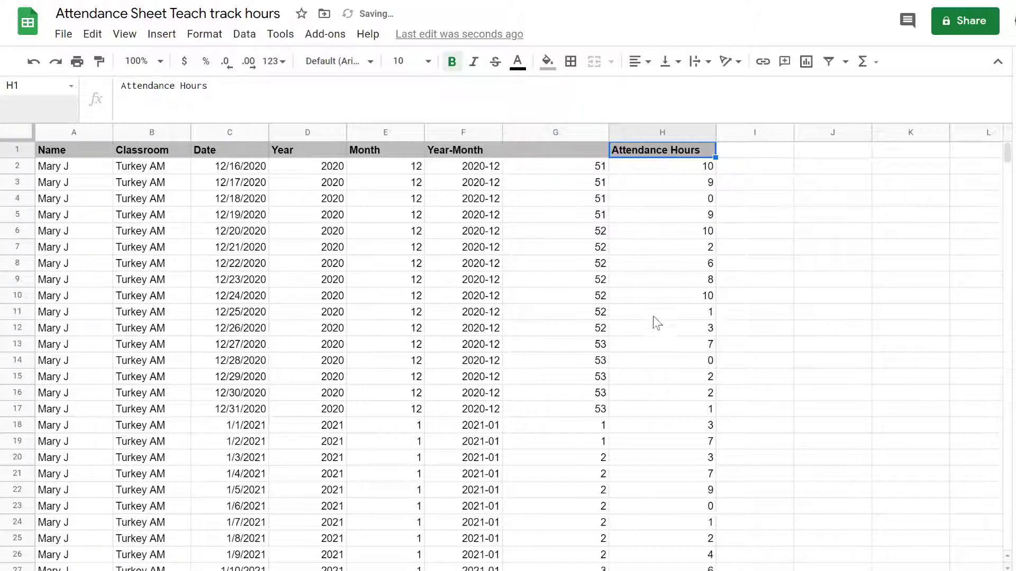
{"action": "left_click", "coordinate": [580, 151]}
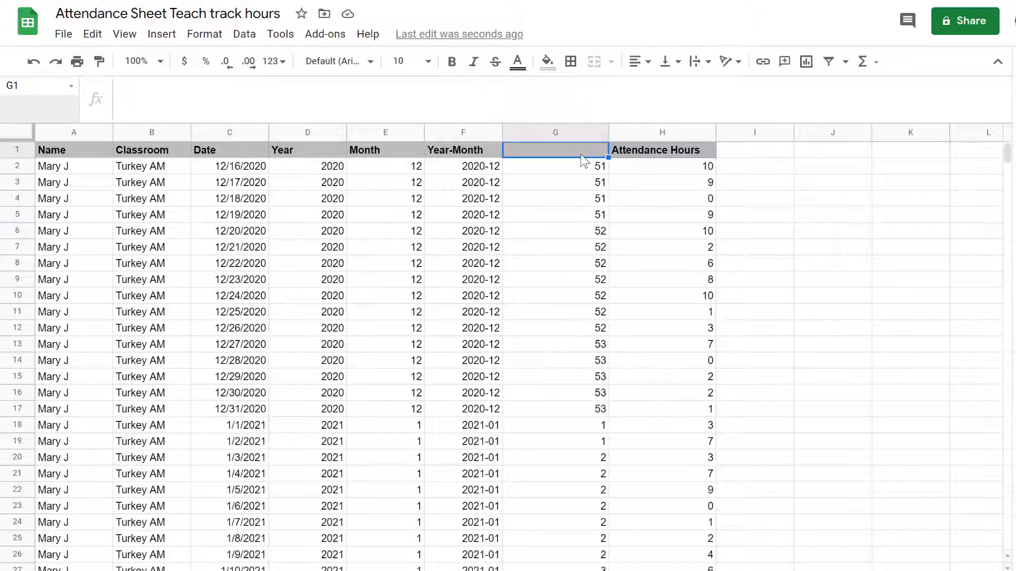
{"action": "type", "text": "Wee"}
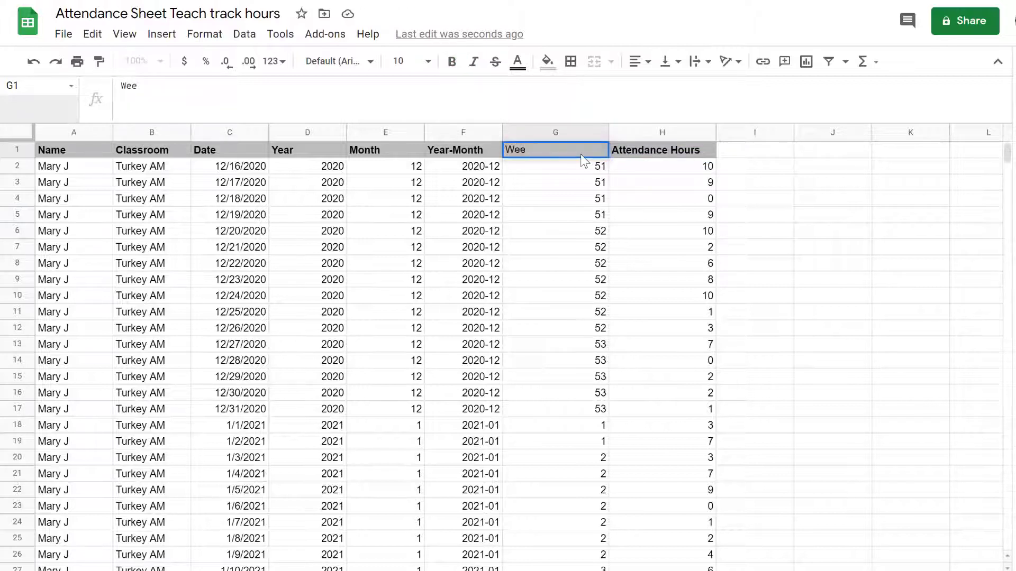
{"action": "type", "text": "k Number"}
{"action": "key", "text": "Return"}
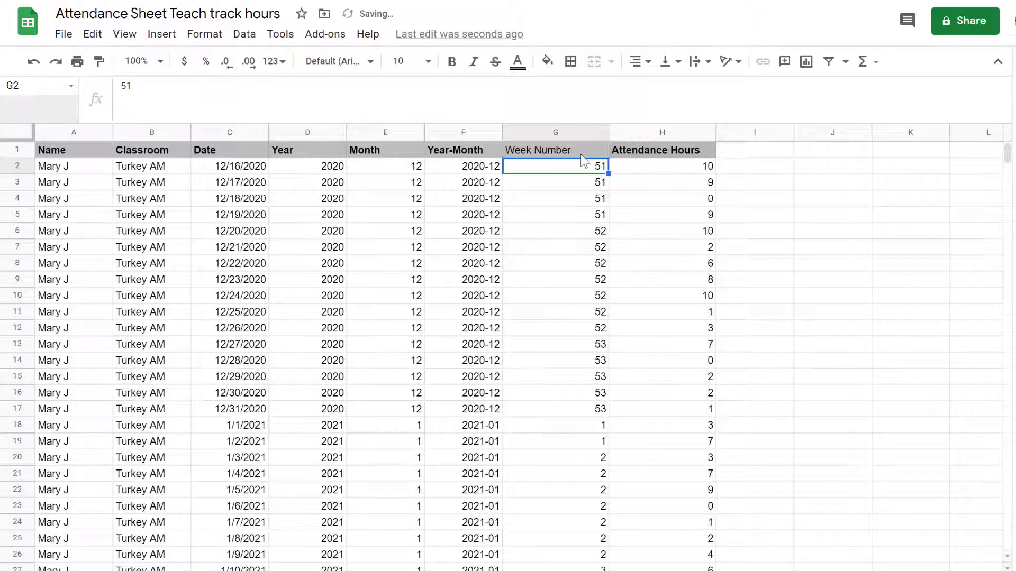
Make the Week Number header in G1 bold
{"action": "left_click", "coordinate": [574, 152]}
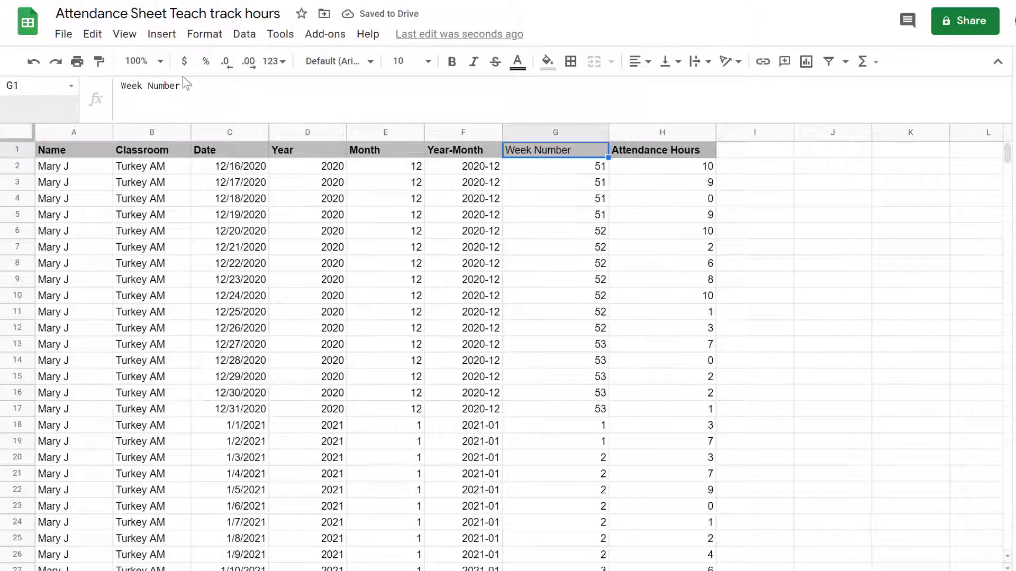
{"action": "left_click", "coordinate": [453, 63]}
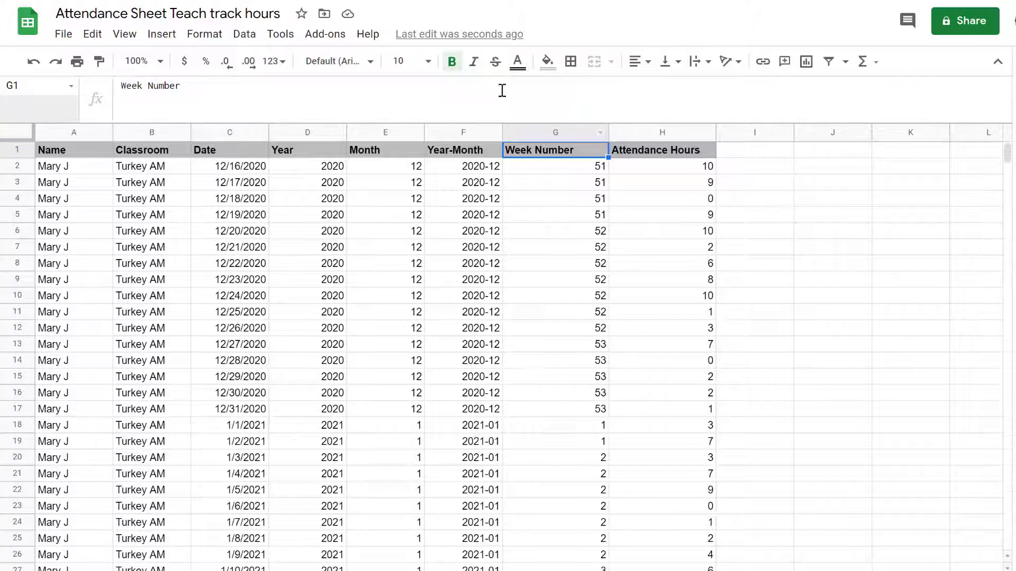
Add a year part to the A2 formula by inserting "|"&text(Attendance!C1:1,"yyyy") before the final "|"&Attendance!C2:ABG
{"action": "left_click", "coordinate": [77, 169]}
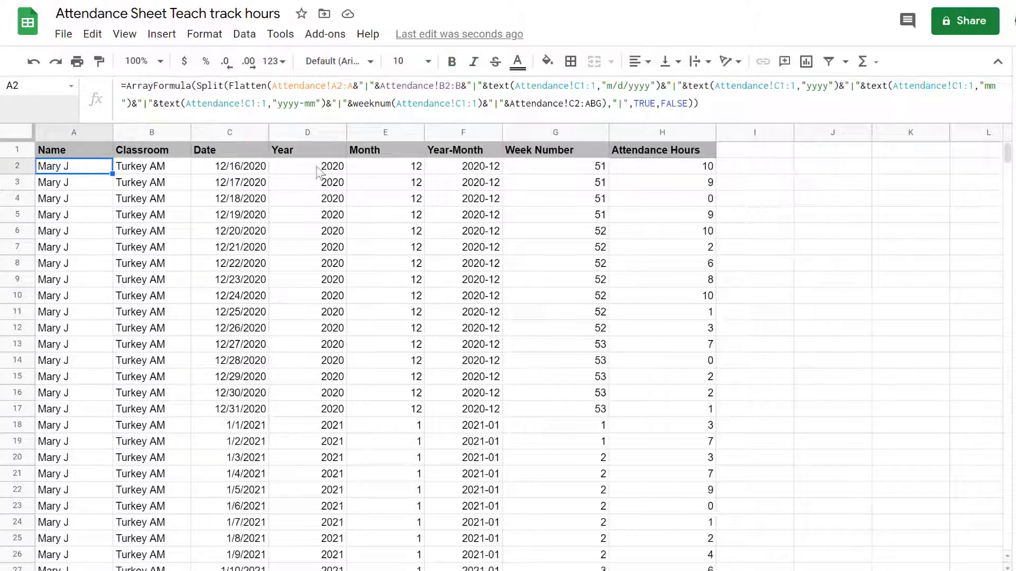
{"action": "left_click", "coordinate": [492, 103]}
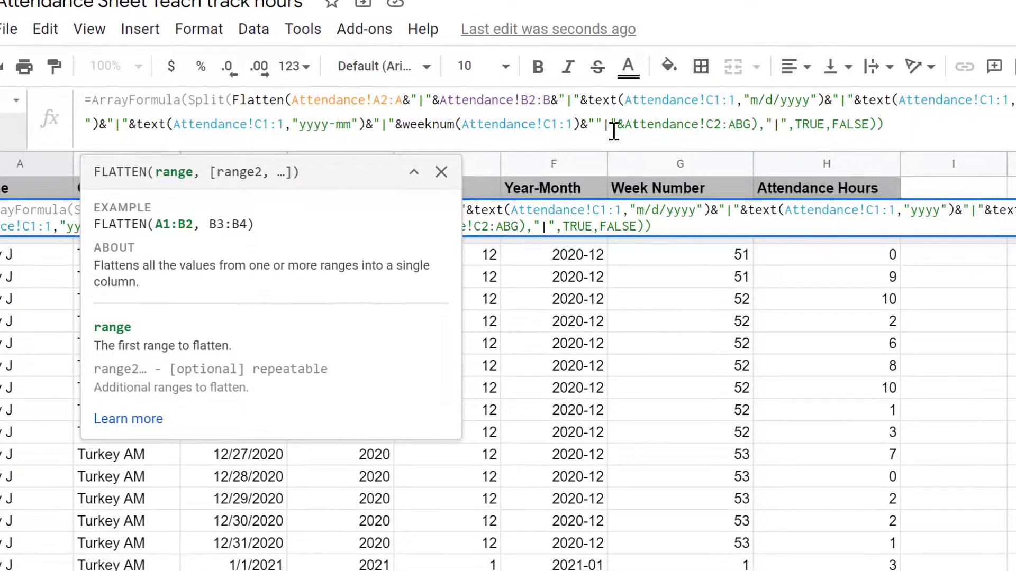
{"action": "type", "text": "|"}
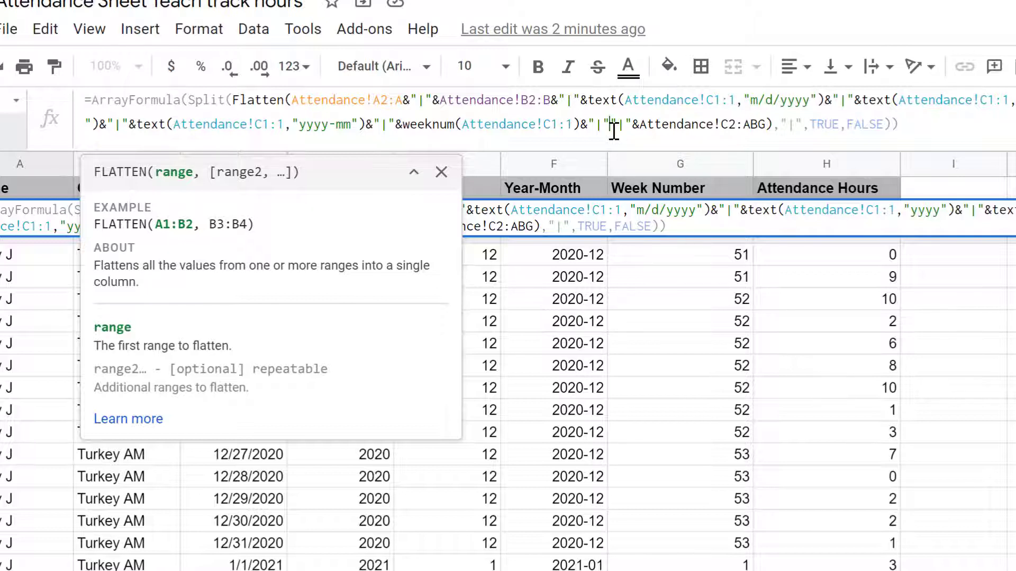
{"action": "type", "text": "&"}
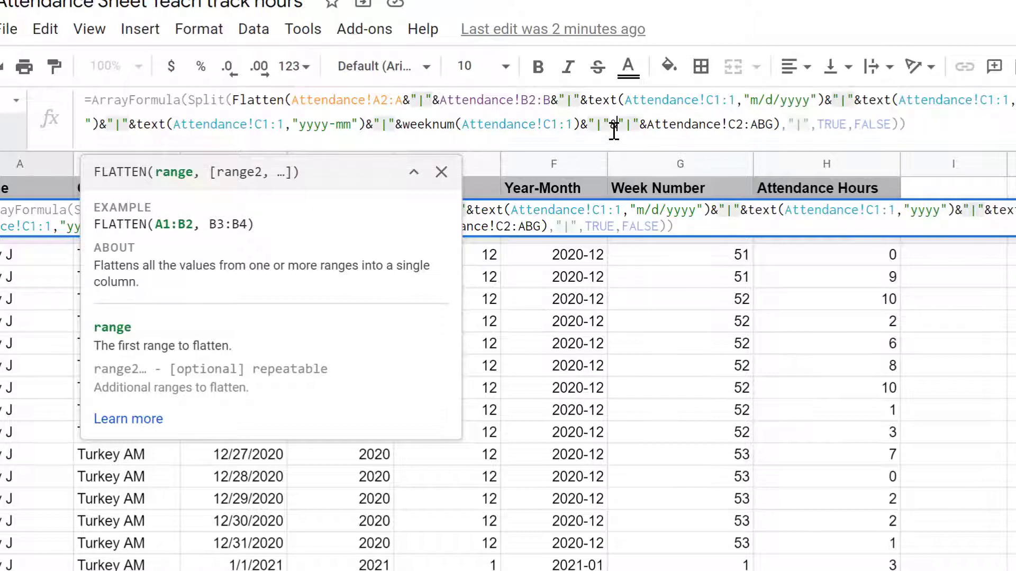
{"action": "type", "text": "text"}
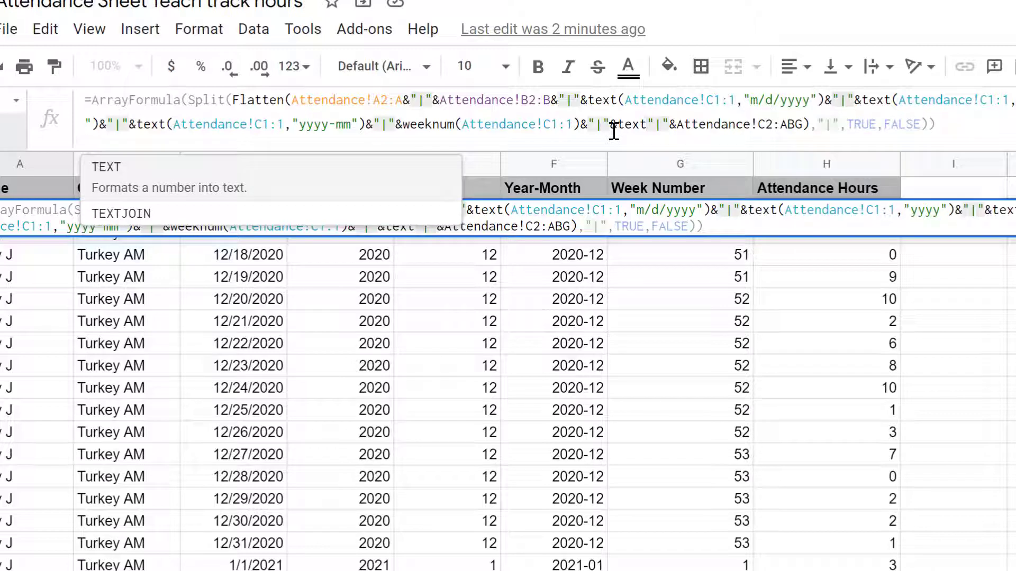
{"action": "type", "text": "("}
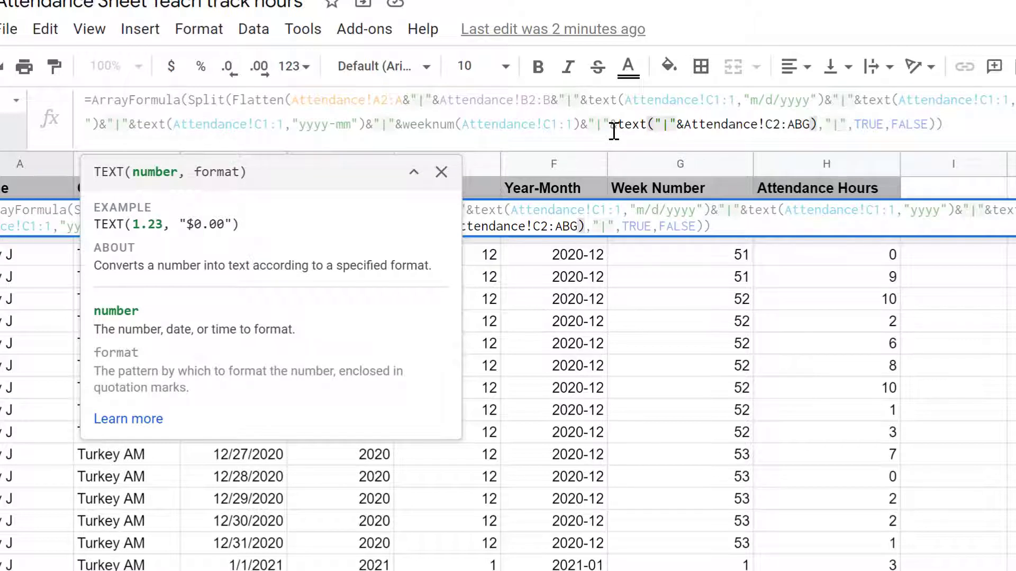
{"action": "type", "text": "Attendance!C1:1"}
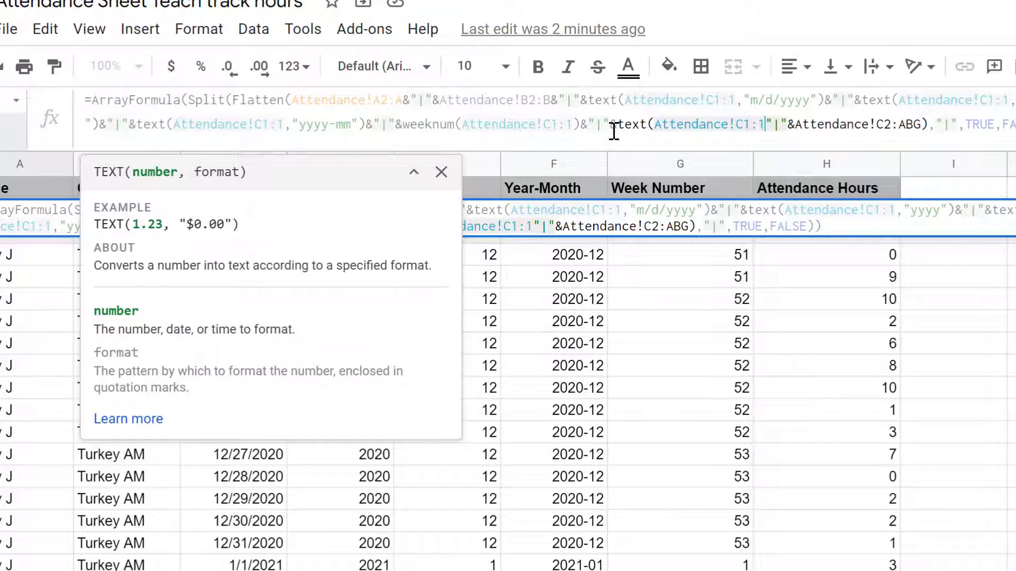
{"action": "type", "text": ","}
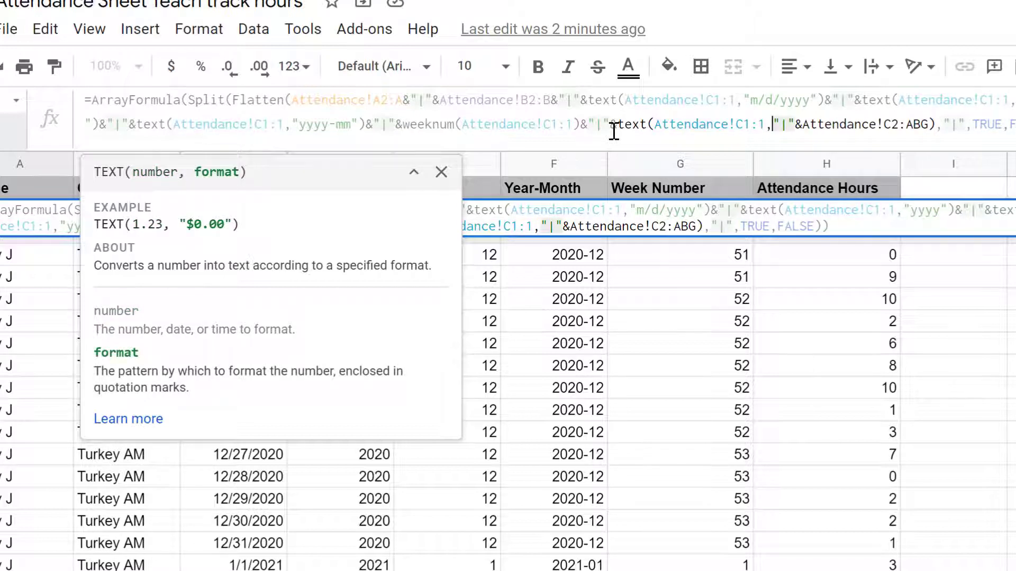
{"action": "type", "text": "\""}
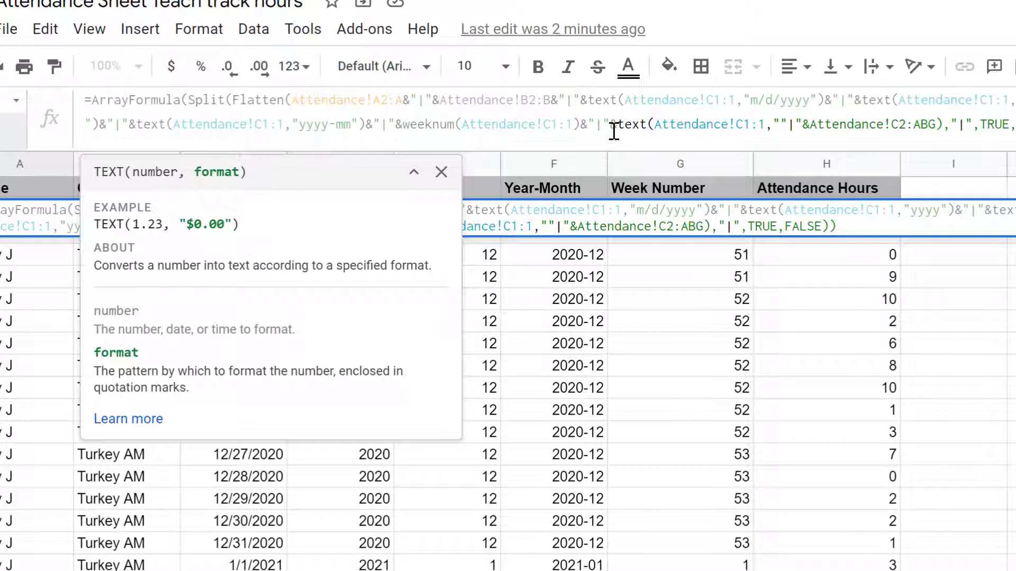
{"action": "type", "text": "yyyy"}
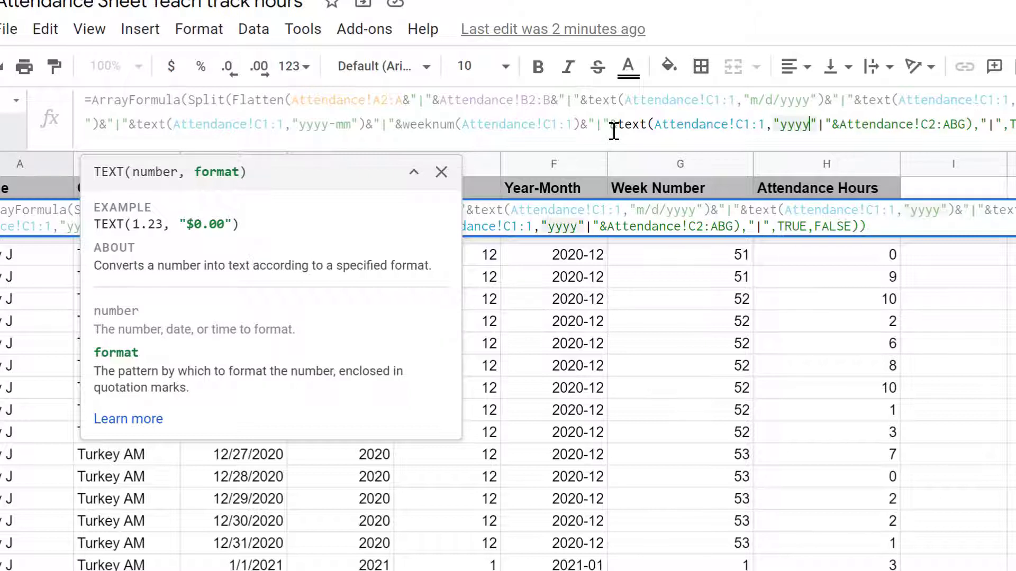
{"action": "type", "text": "\""}
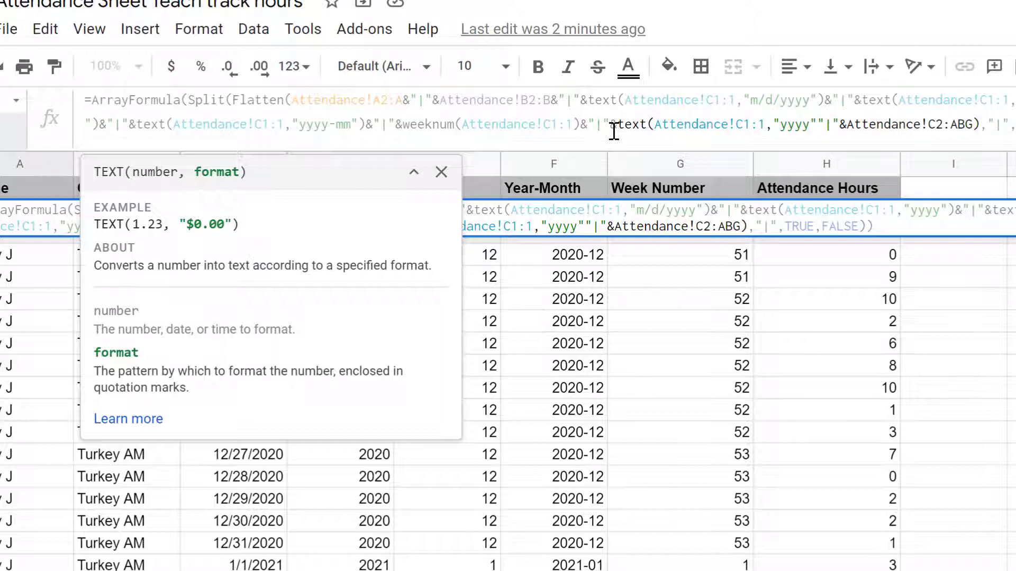
{"action": "type", "text": ")"}
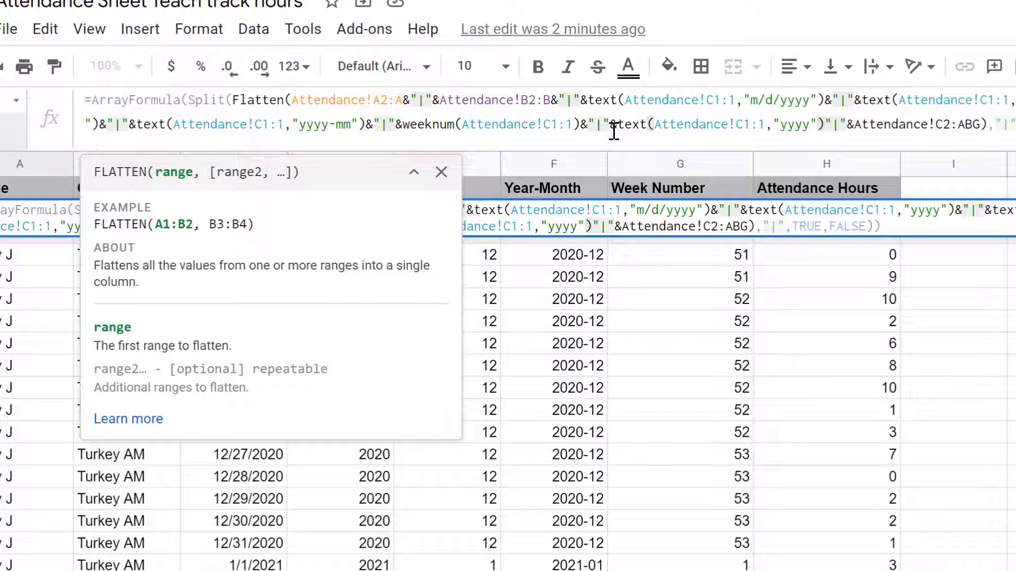
Complete the year-week column in the A2 formula by adding &" - "&weeknum(Attendance!C1:1)& after the new year part, and commit the formula
{"action": "type", "text": "&\""}
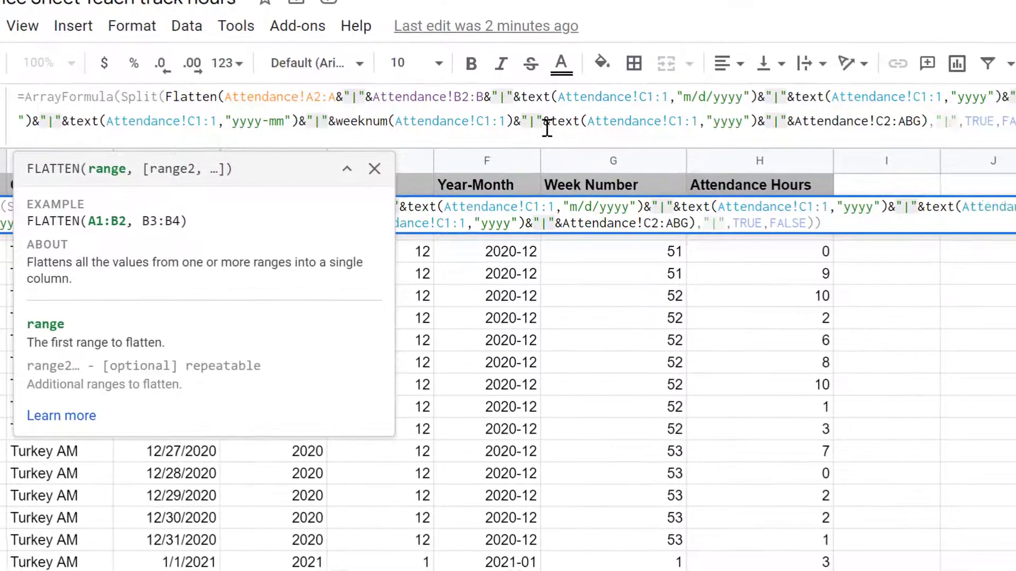
{"action": "type", "text": "-"}
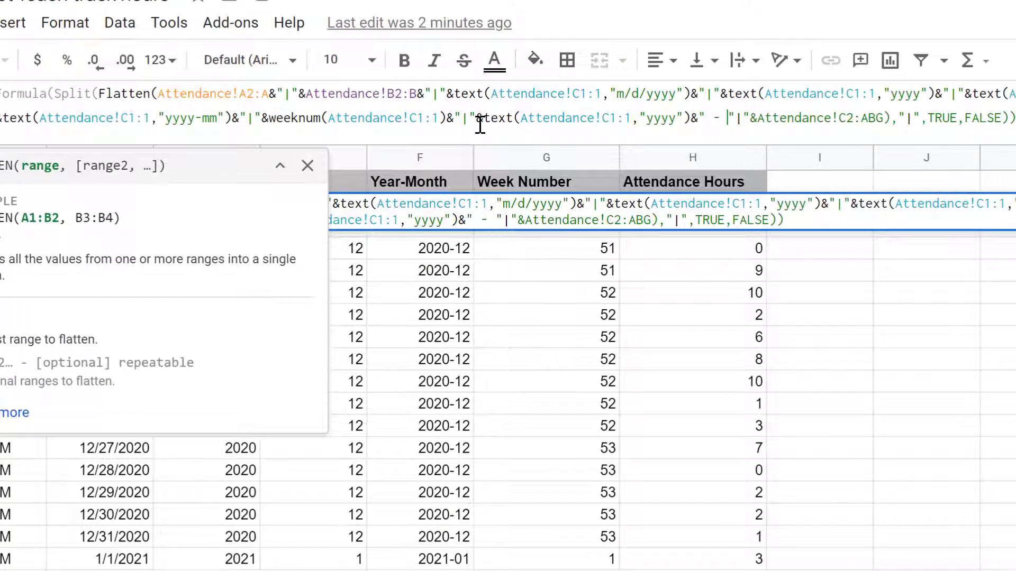
{"action": "type", "text": " \""}
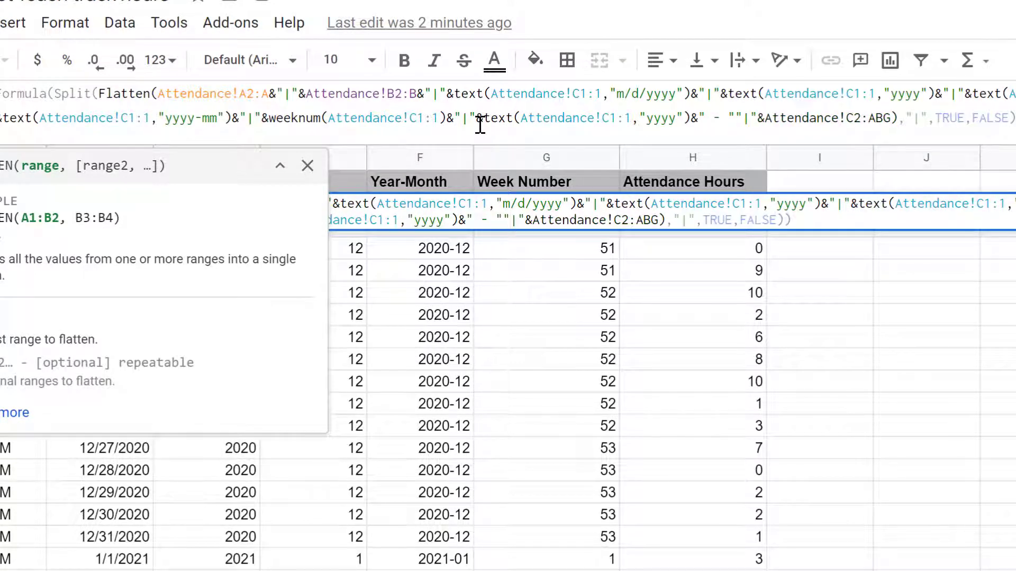
{"action": "type", "text": "&"}
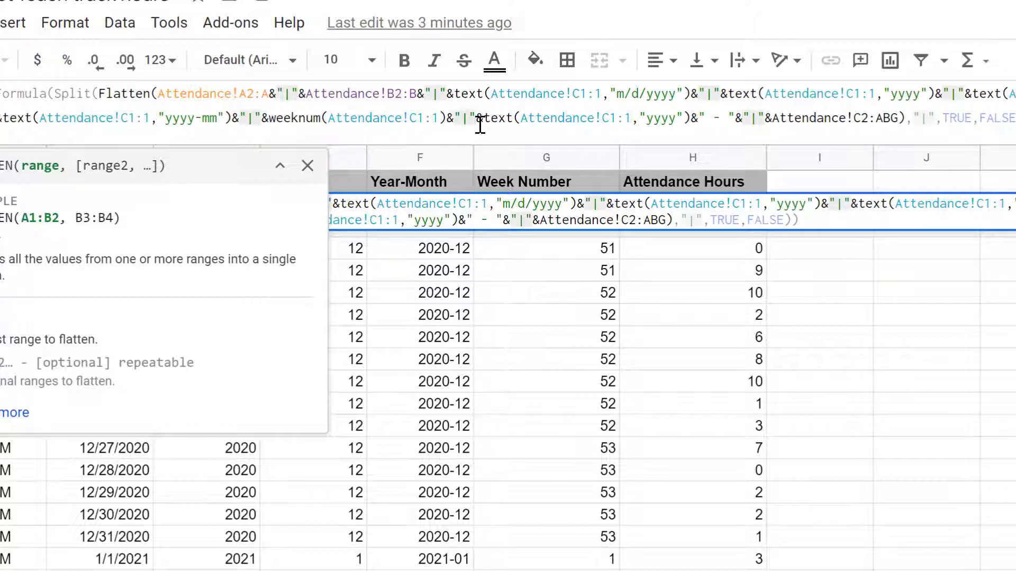
{"action": "type", "text": "week"}
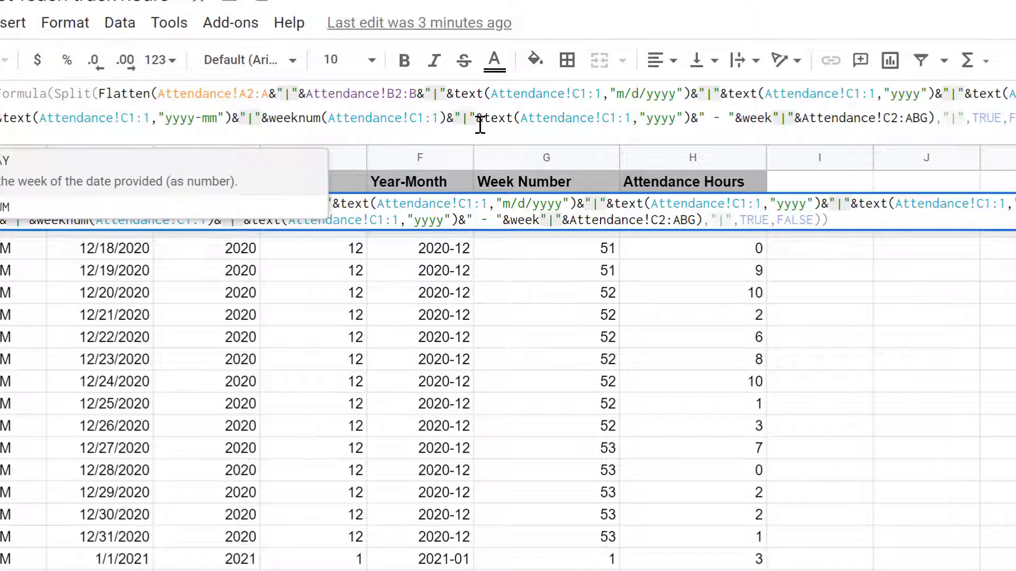
{"action": "type", "text": "nu"}
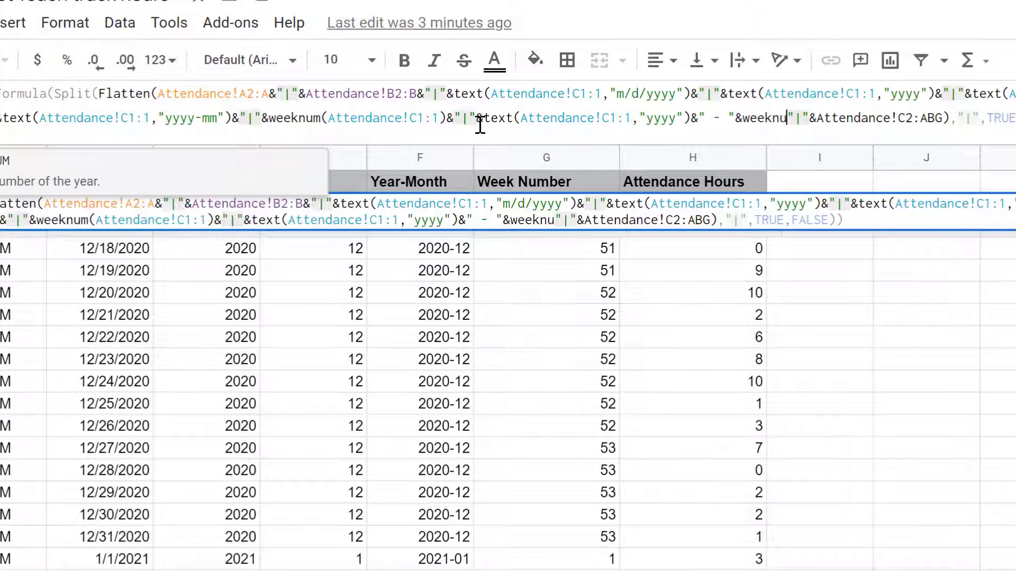
{"action": "type", "text": "m"}
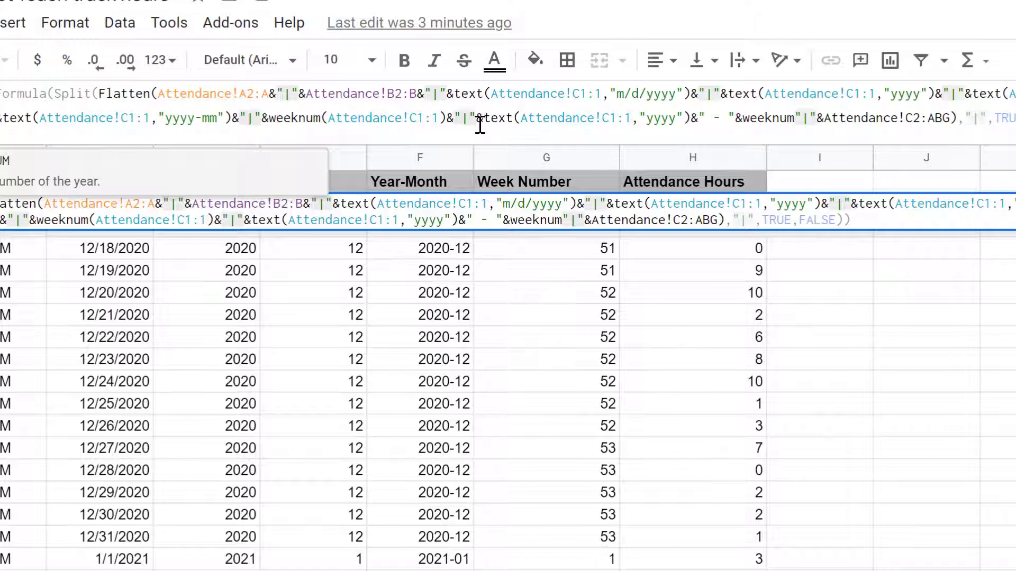
{"action": "type", "text": "("}
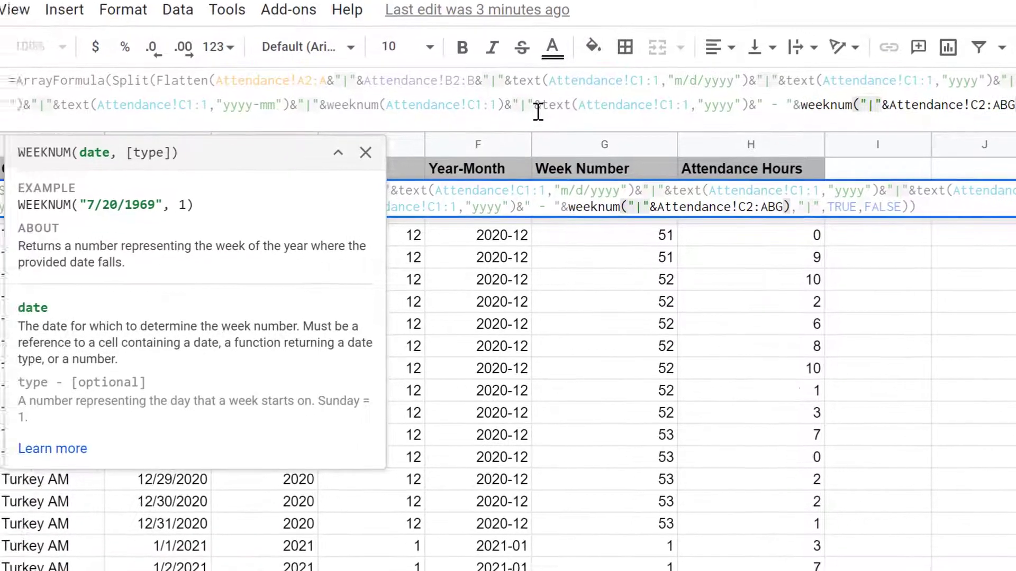
{"action": "type", "text": "Attendance!C1:1"}
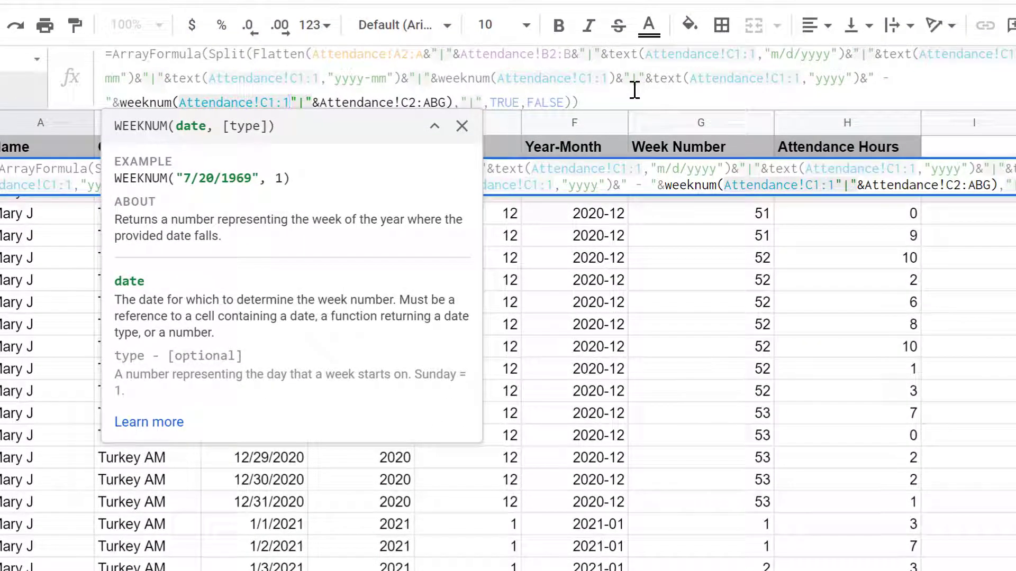
{"action": "type", "text": ")"}
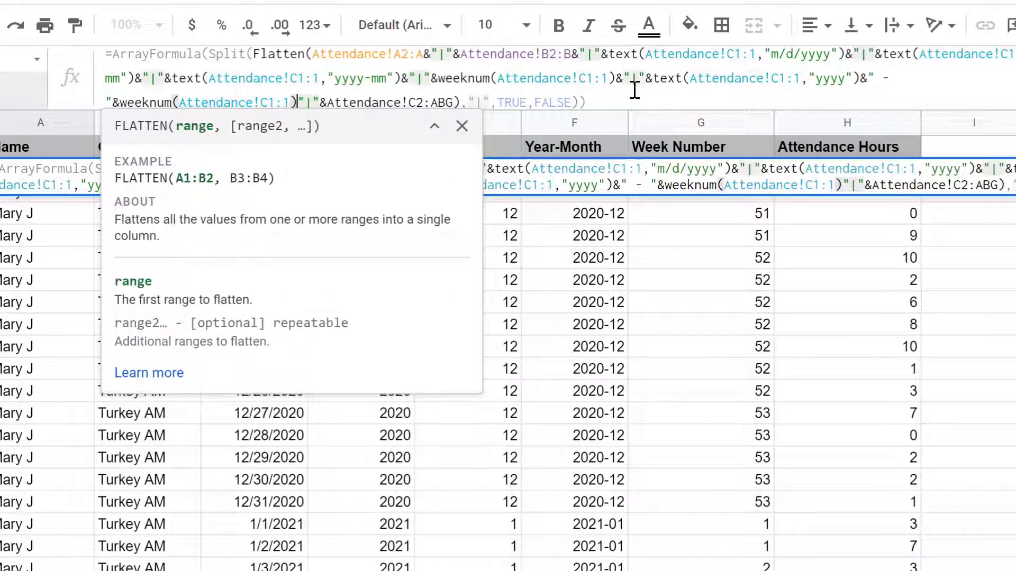
{"action": "type", "text": "&"}
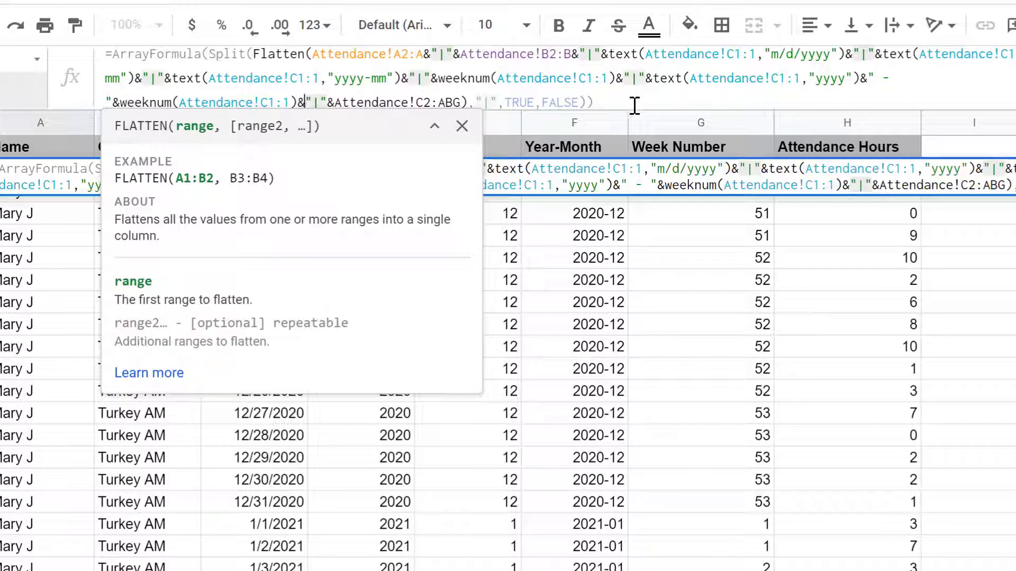
{"action": "key", "text": "Return"}
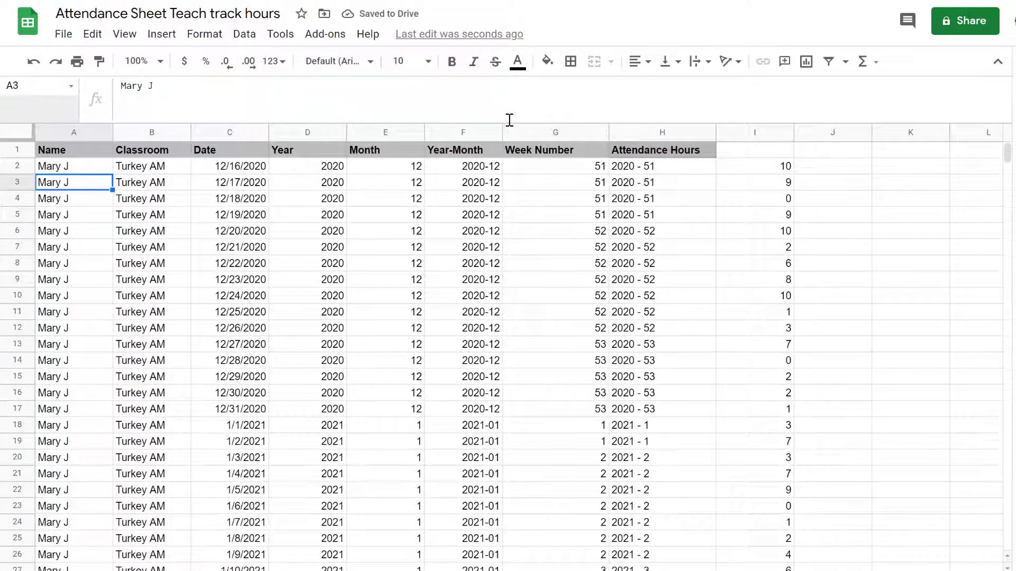
Move the Attendance Hours header from H1 to I1 and widen column I to fit it
{"action": "left_click", "coordinate": [659, 152]}
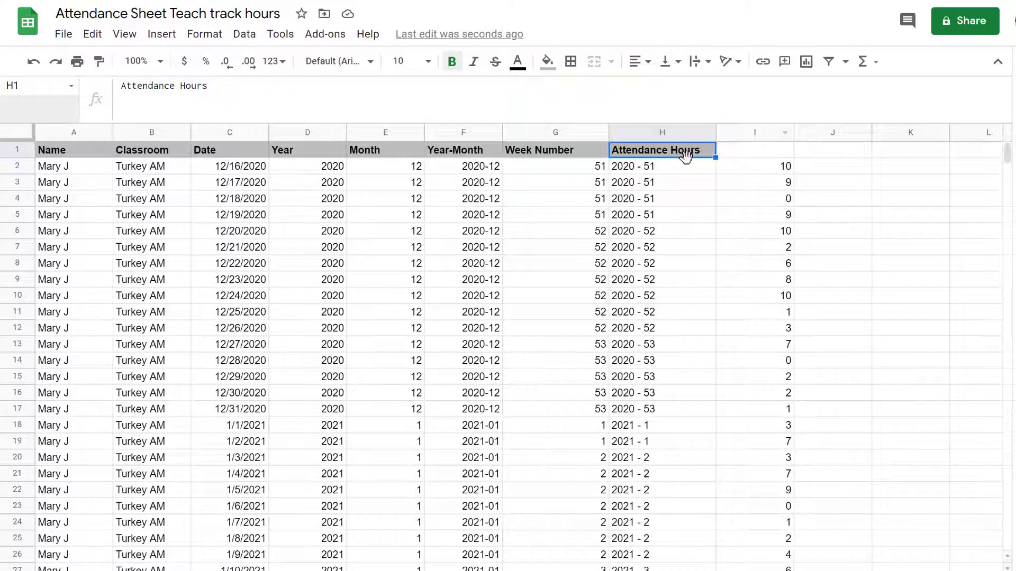
{"action": "left_click_drag", "start_coordinate": [687, 155], "coordinate": [826, 133]}
{"action": "right_click", "coordinate": [789, 132]}
{"action": "left_click", "coordinate": [832, 199]}
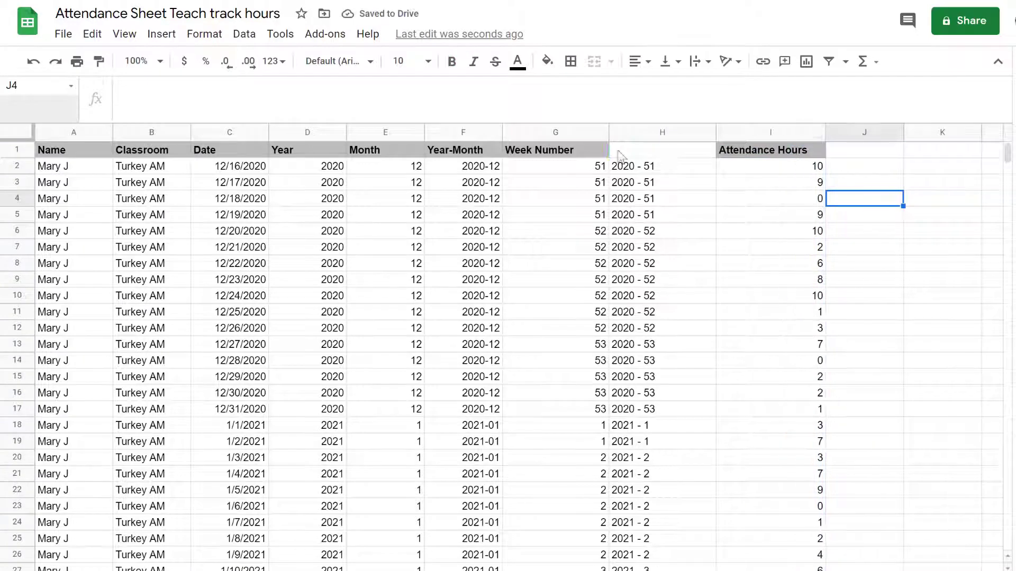
Enter "Year-Week" as the header in H1
{"action": "left_click", "coordinate": [652, 153]}
{"action": "type", "text": "Week Year"}
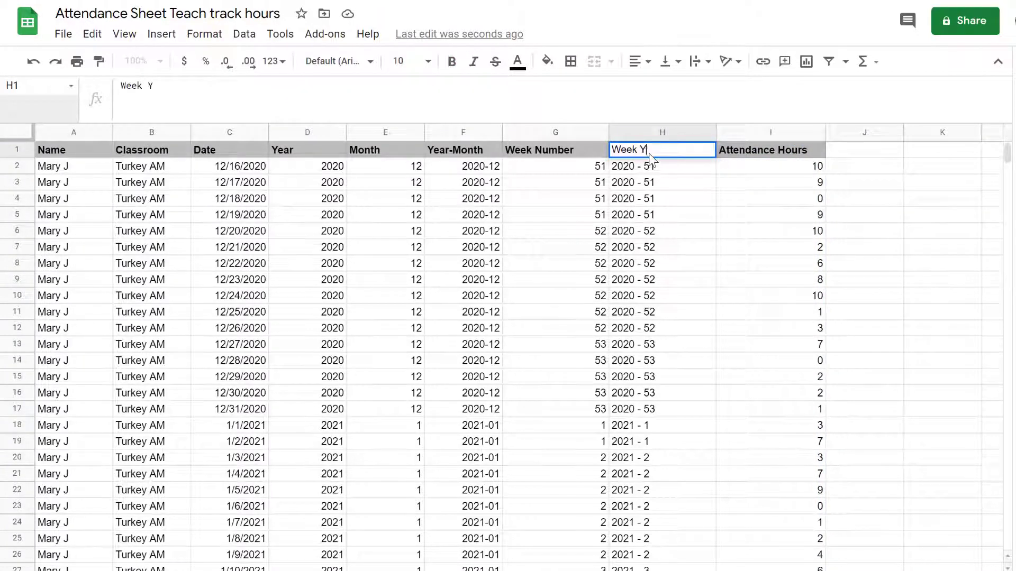
{"action": "key", "text": "BackSpace"}
{"action": "key", "text": "BackSpace"}
{"action": "key", "text": "BackSpace"}
{"action": "key", "text": "BackSpace"}
{"action": "key", "text": "BackSpace"}
{"action": "key", "text": "BackSpace"}
{"action": "key", "text": "BackSpace"}
{"action": "key", "text": "BackSpace"}
{"action": "key", "text": "BackSpace"}
{"action": "type", "text": "Year"}
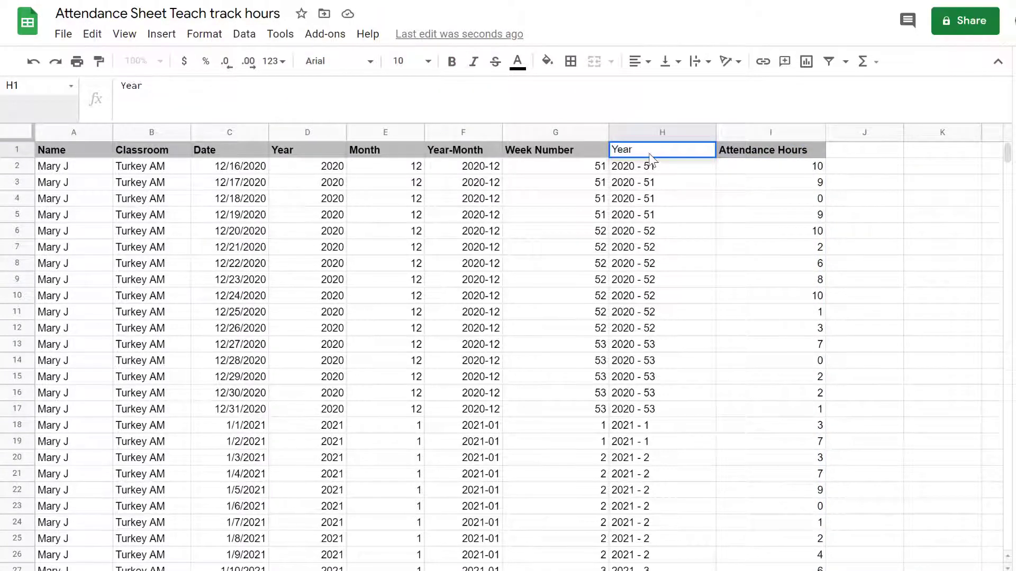
{"action": "type", "text": "-Week"}
{"action": "key", "text": "Return"}
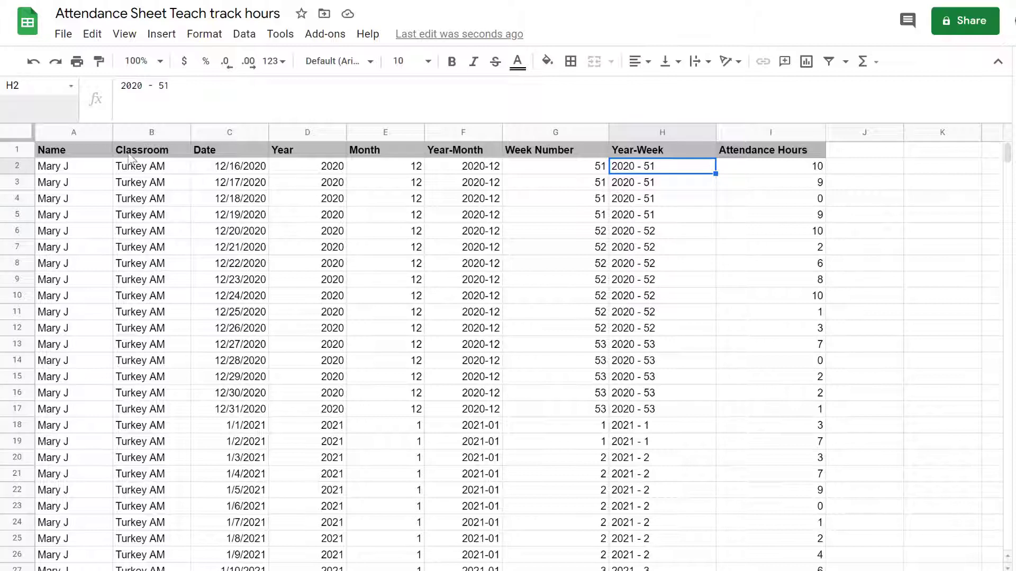
Create a pivot table on a new sheet from the flattened data range A1:I1719
{"action": "left_click", "coordinate": [73, 154]}
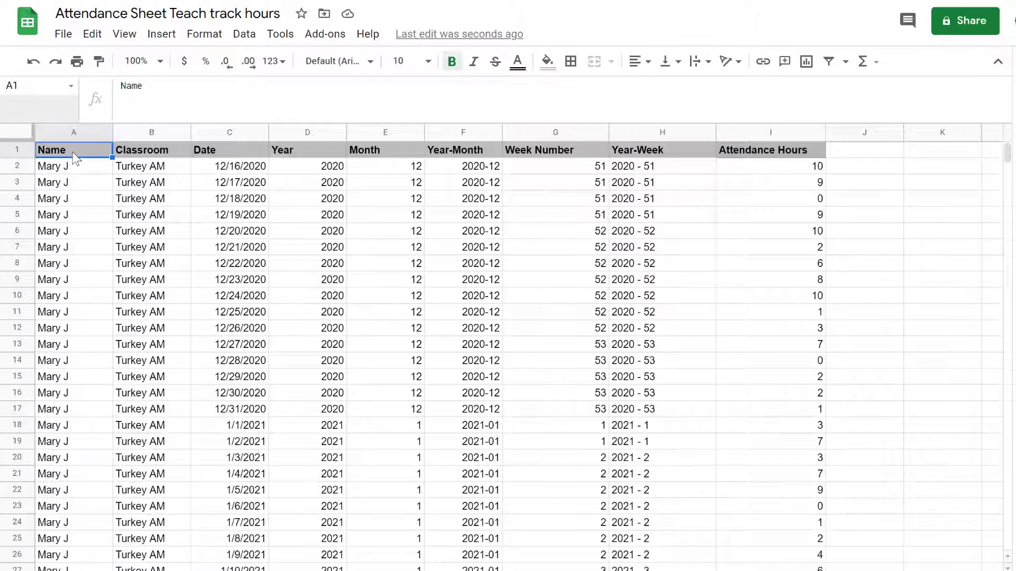
{"action": "key", "text": "ctrl+a"}
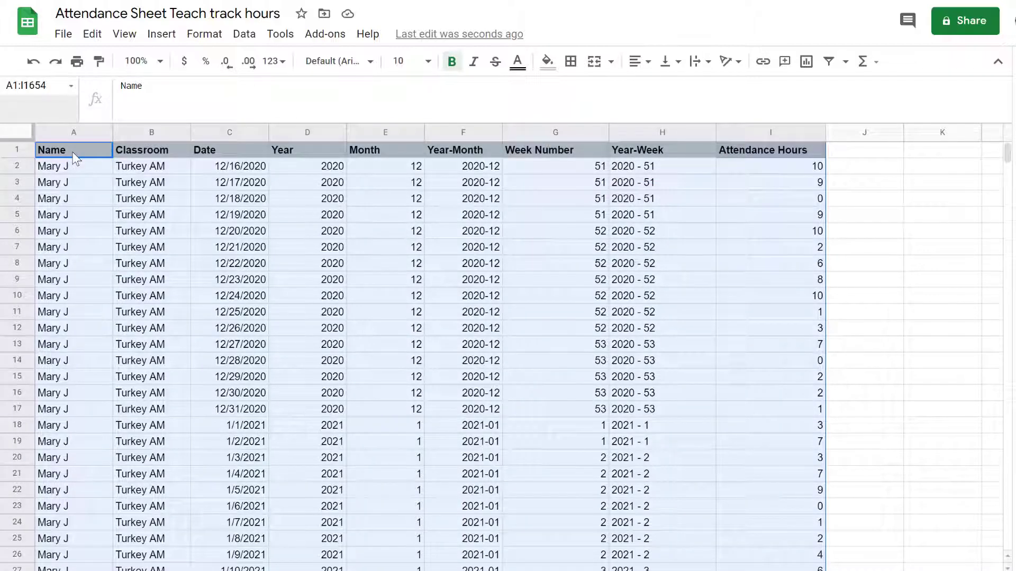
{"action": "key", "text": "ctrl+shift+Down"}
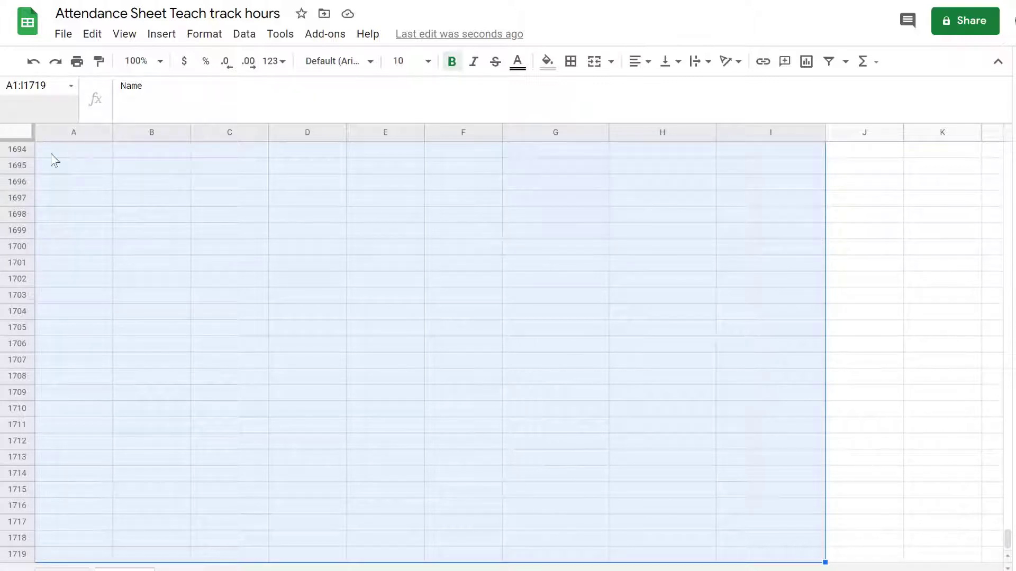
{"action": "left_click", "coordinate": [236, 35]}
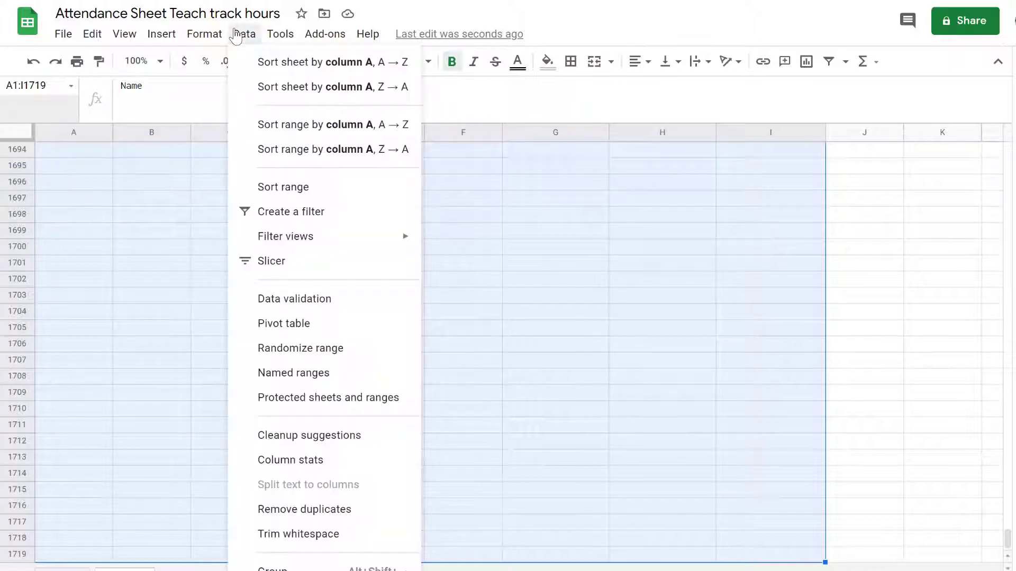
{"action": "left_click", "coordinate": [277, 324]}
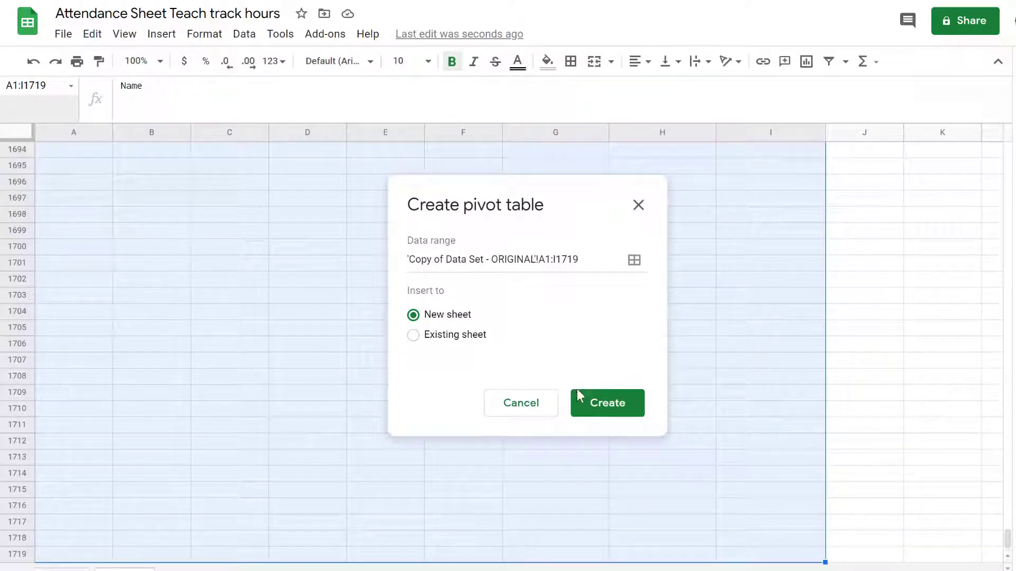
{"action": "left_click", "coordinate": [585, 404]}
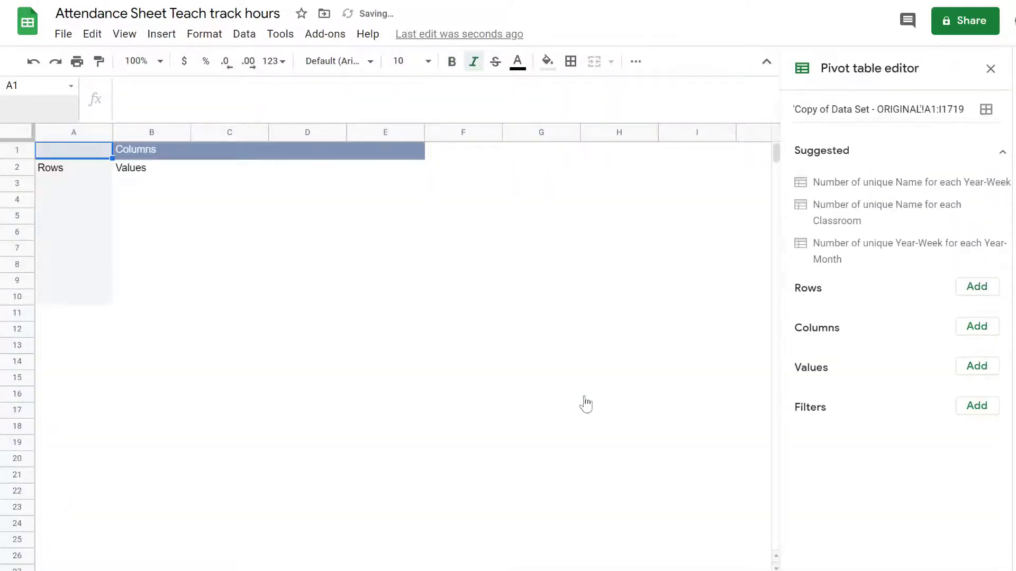
Add Year and Week Number as the pivot table's row fields, in that order
{"action": "left_click", "coordinate": [970, 289]}
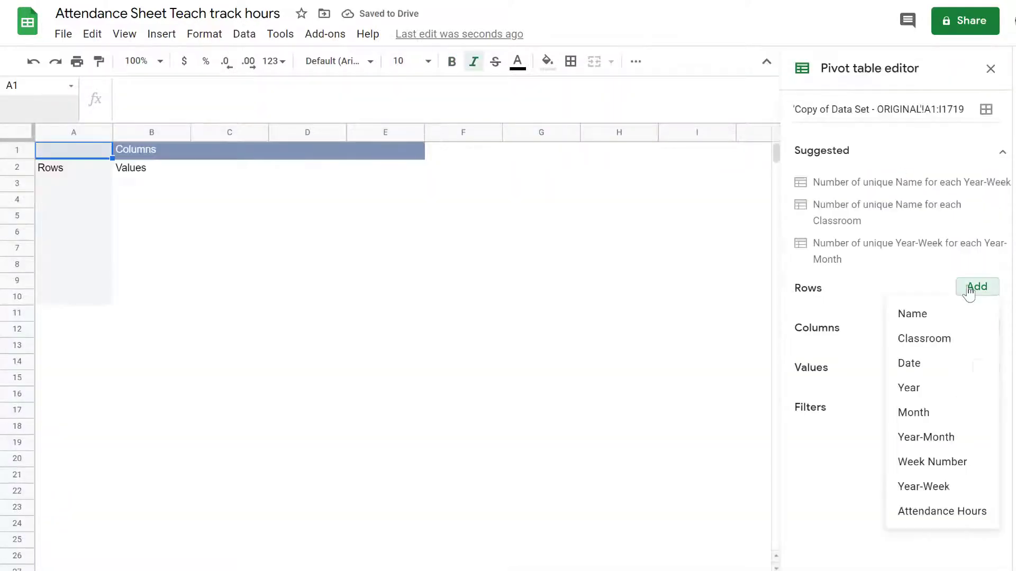
{"action": "left_click", "coordinate": [909, 391]}
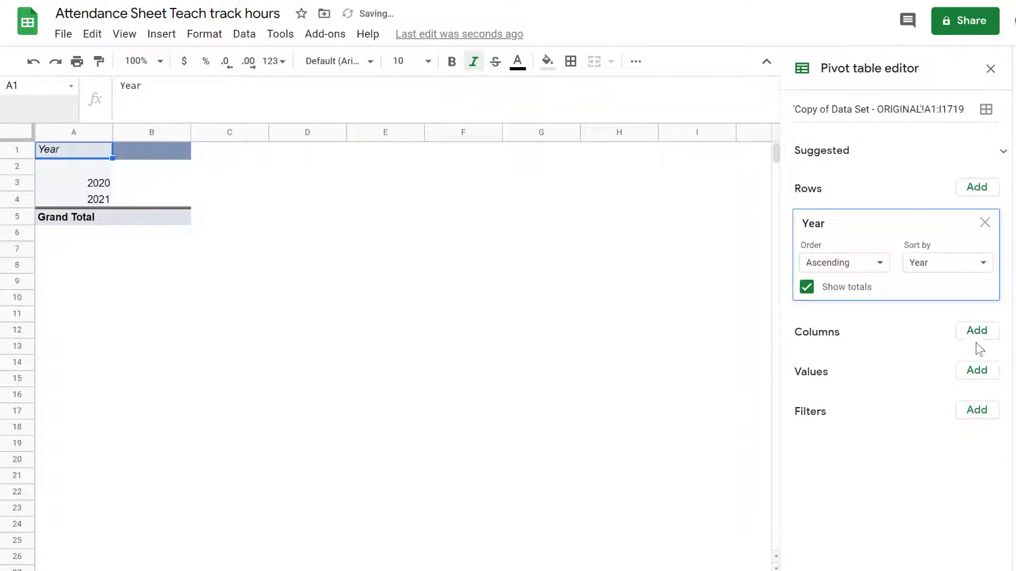
{"action": "left_click", "coordinate": [985, 192]}
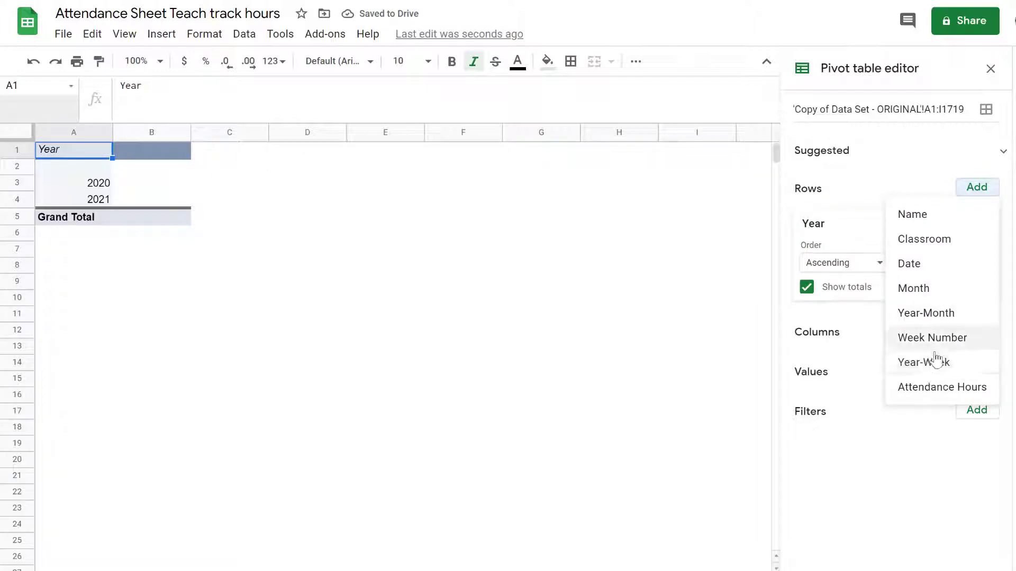
{"action": "left_click", "coordinate": [942, 338]}
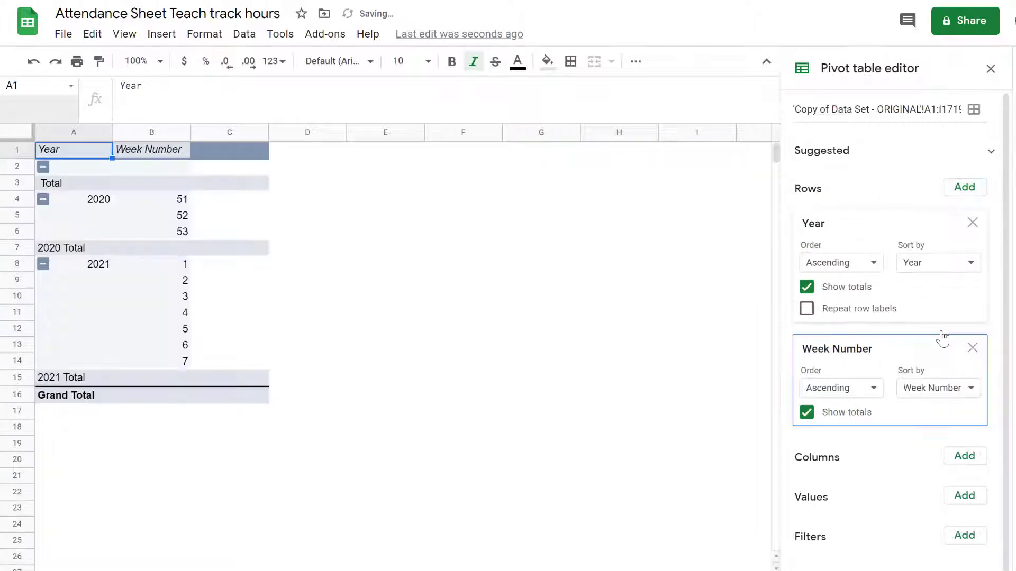
Add Name as the pivot table's column field and Attendance Hours as its value field
{"action": "left_click", "coordinate": [960, 460]}
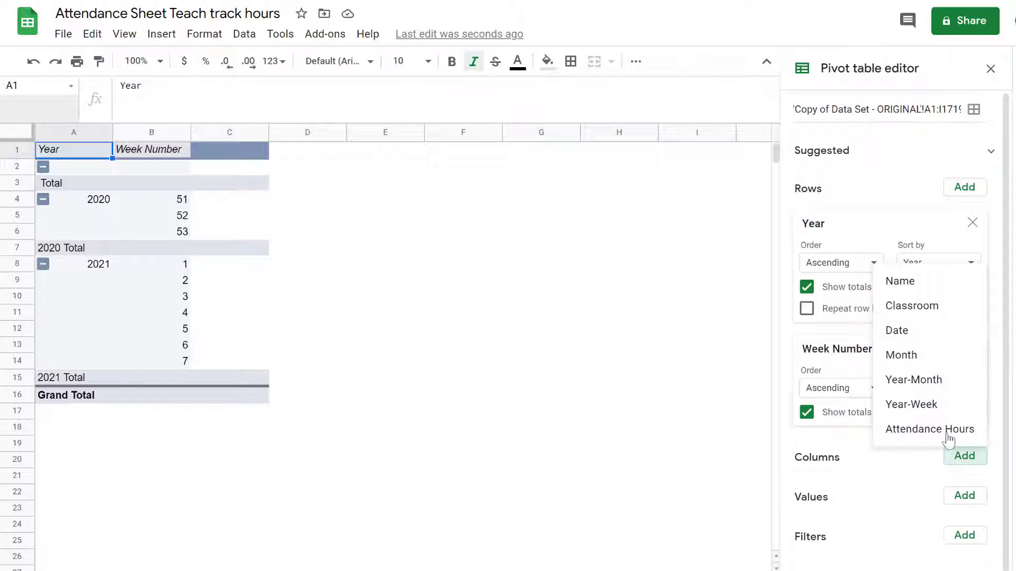
{"action": "left_click", "coordinate": [921, 291]}
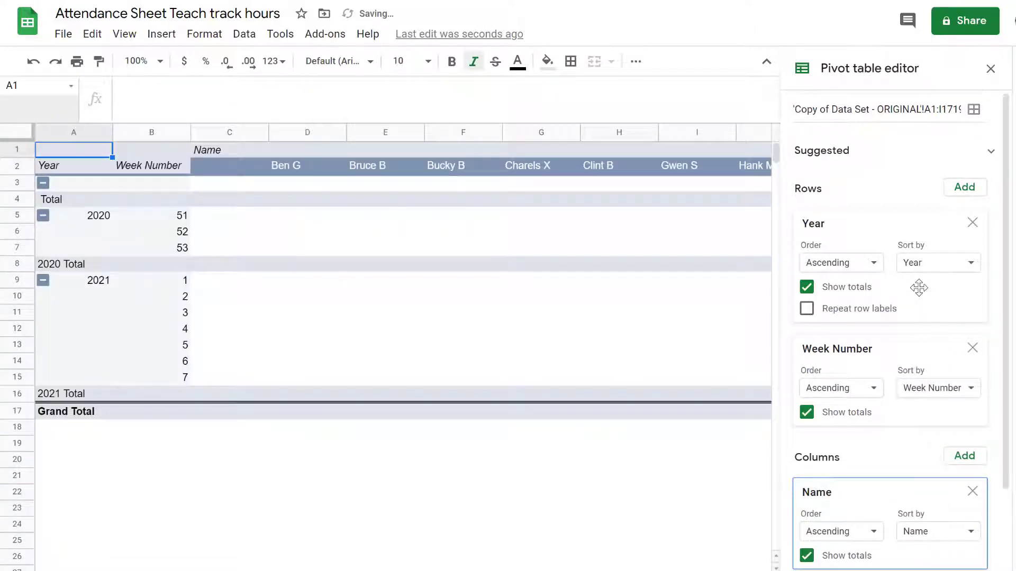
{"action": "scroll", "coordinate": [896, 394], "scroll_direction": "down", "scroll_amount": 2}
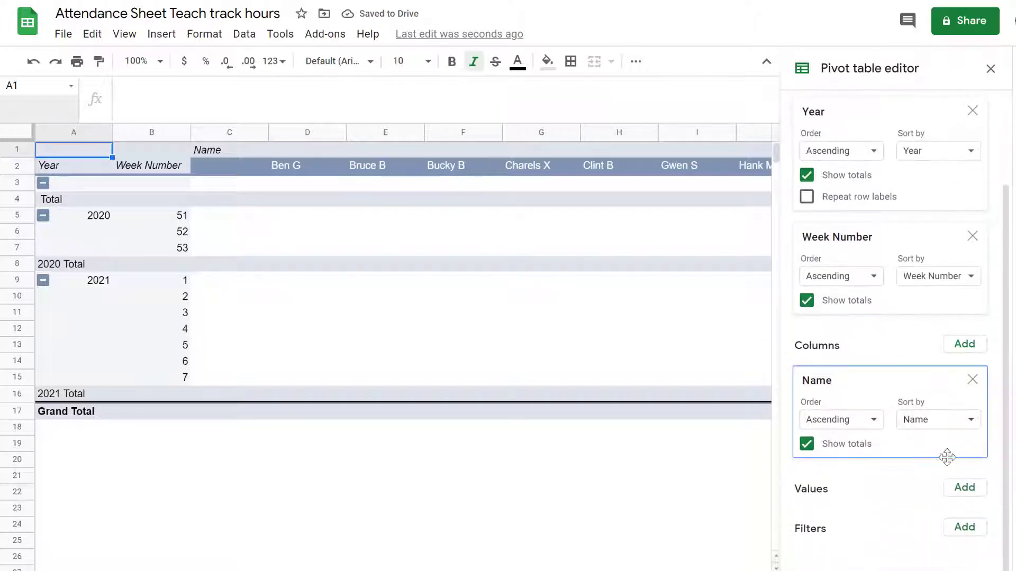
{"action": "left_click", "coordinate": [957, 488]}
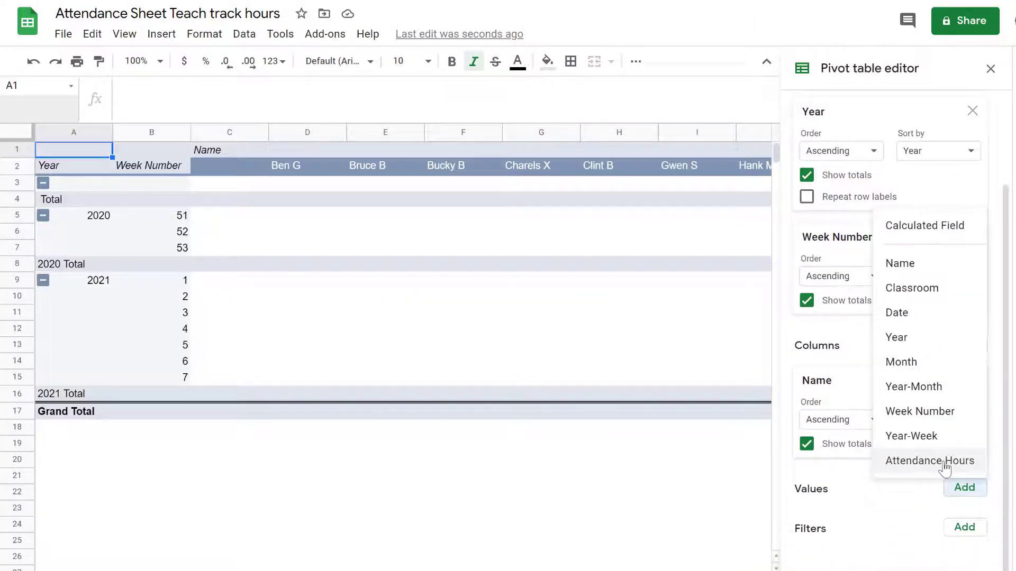
{"action": "left_click", "coordinate": [945, 469]}
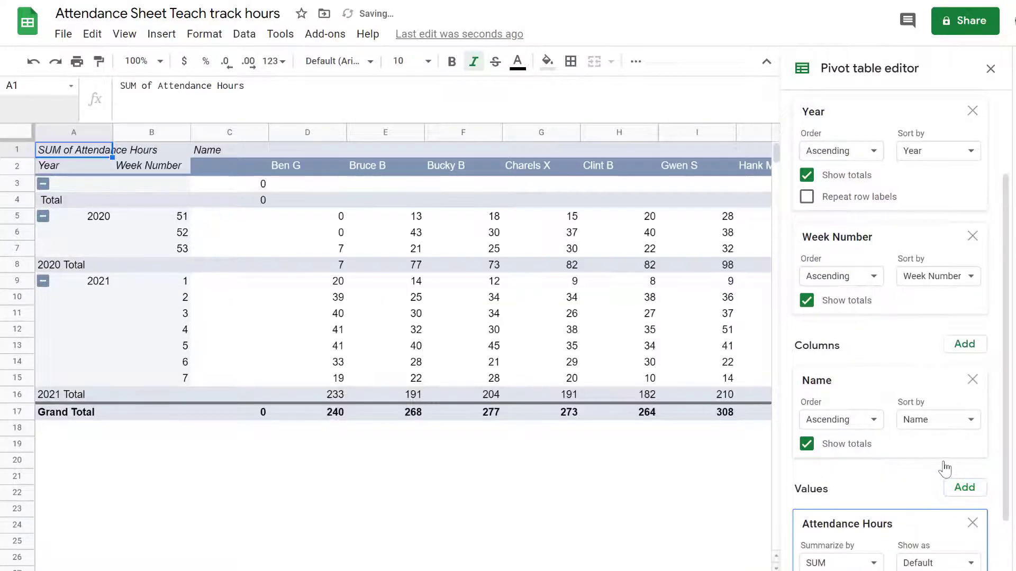
Filter the pivot table on Attendance Hours with the condition "Is not empty" and close the pivot table editor
{"action": "scroll", "coordinate": [941, 454], "scroll_direction": "down", "scroll_amount": 3}
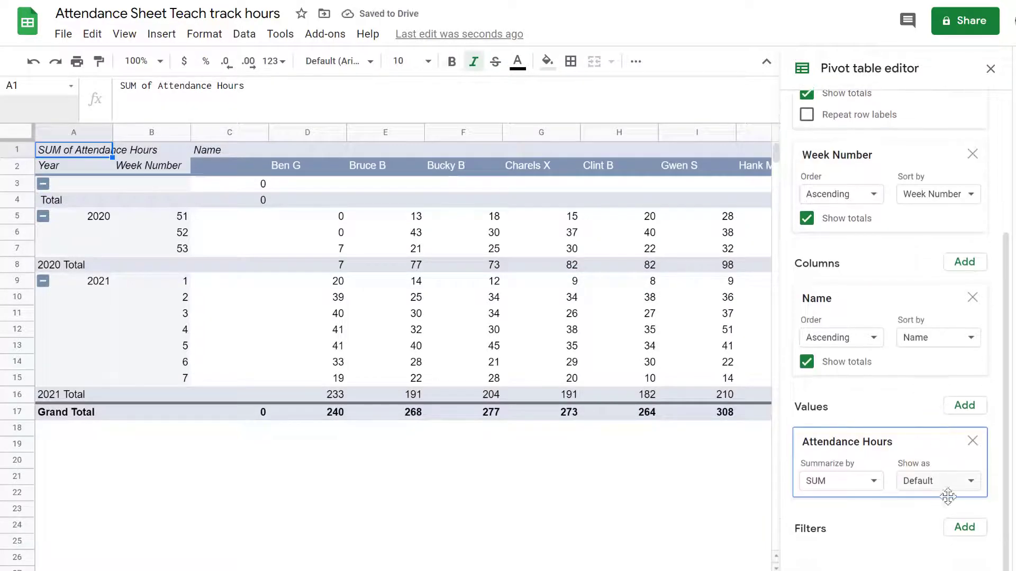
{"action": "left_click", "coordinate": [957, 530]}
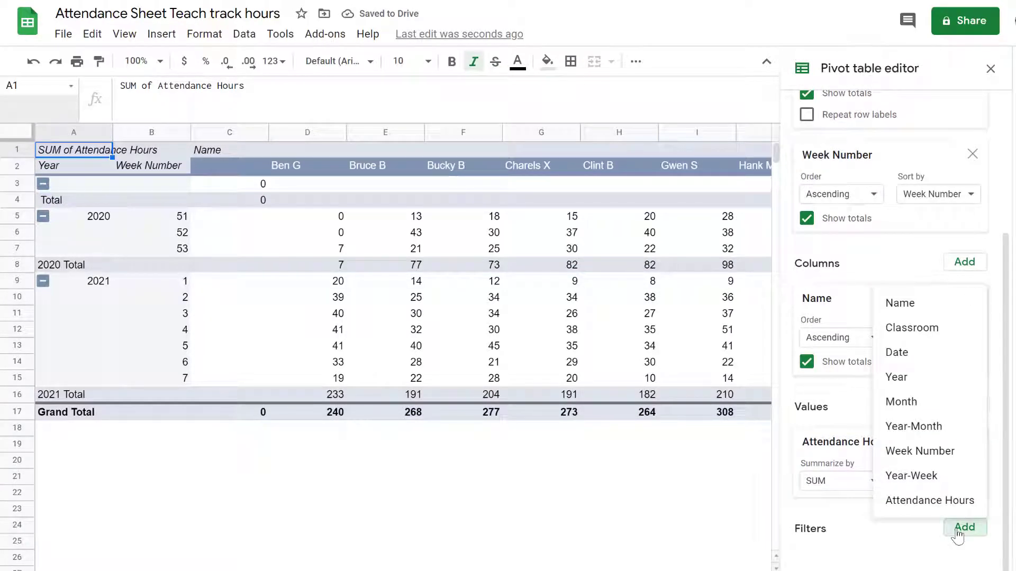
{"action": "left_click", "coordinate": [931, 500]}
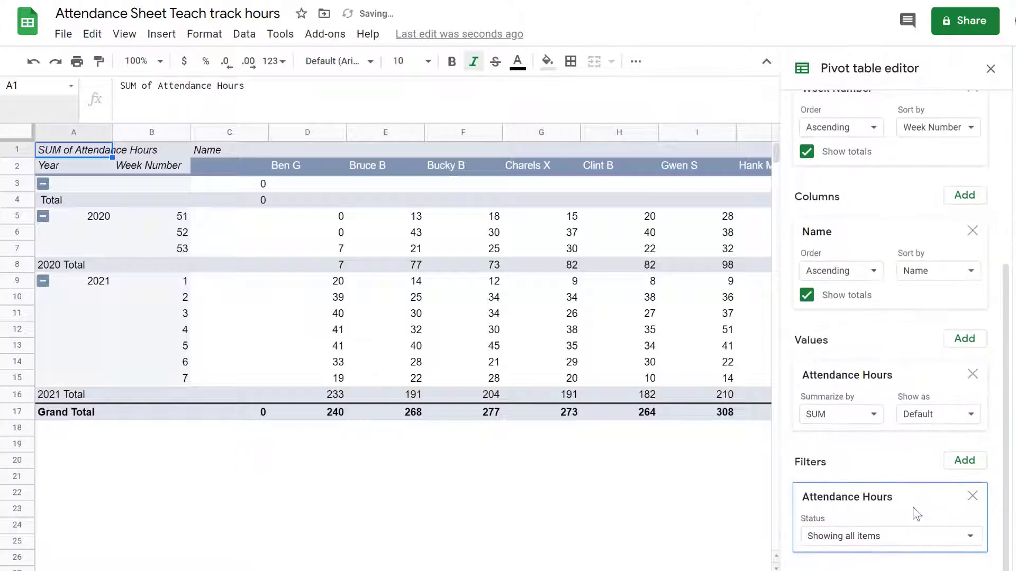
{"action": "left_click", "coordinate": [930, 540]}
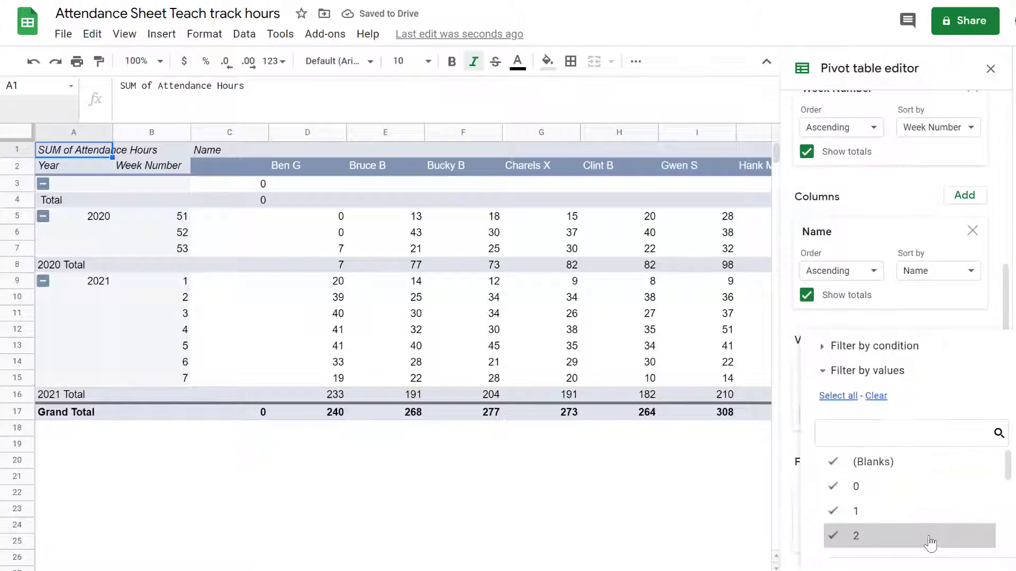
{"action": "left_click", "coordinate": [890, 350]}
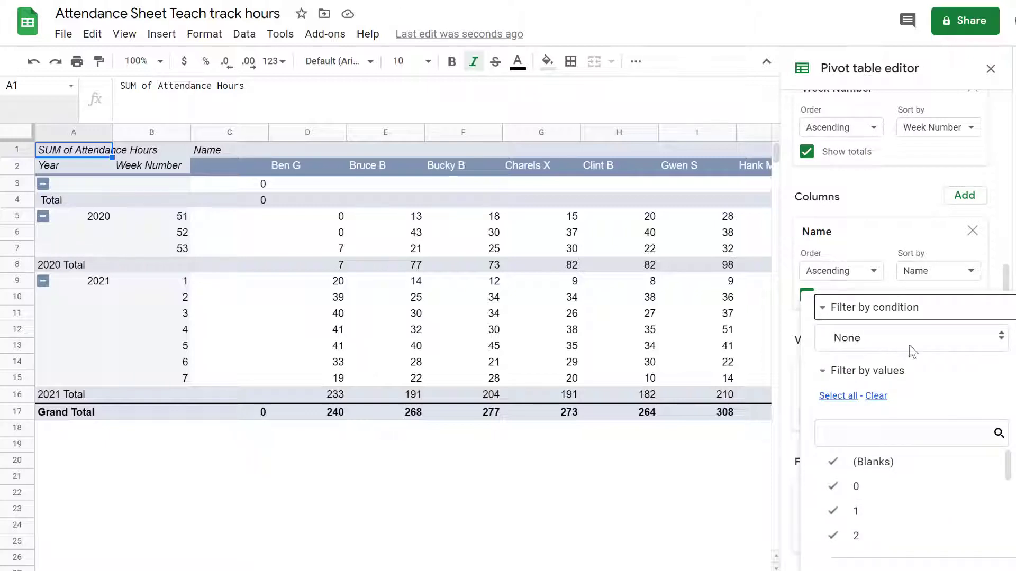
{"action": "left_click", "coordinate": [912, 350]}
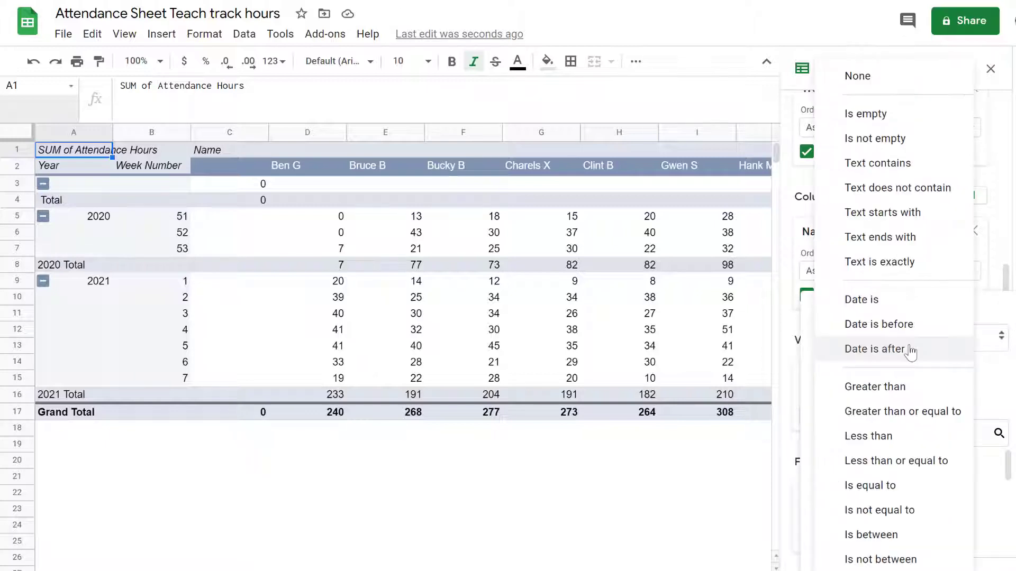
{"action": "left_click", "coordinate": [905, 141]}
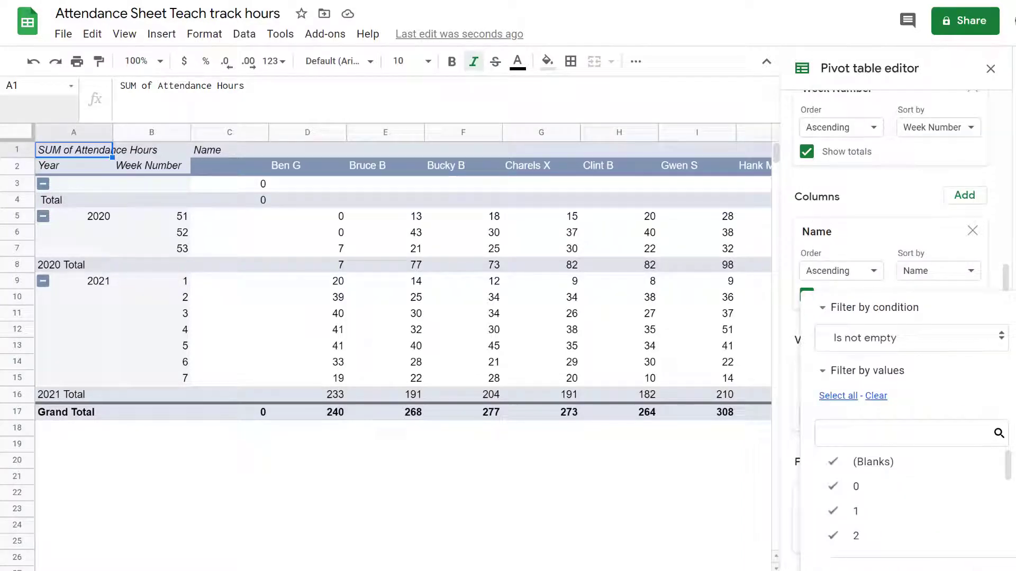
{"action": "left_click", "coordinate": [983, 570]}
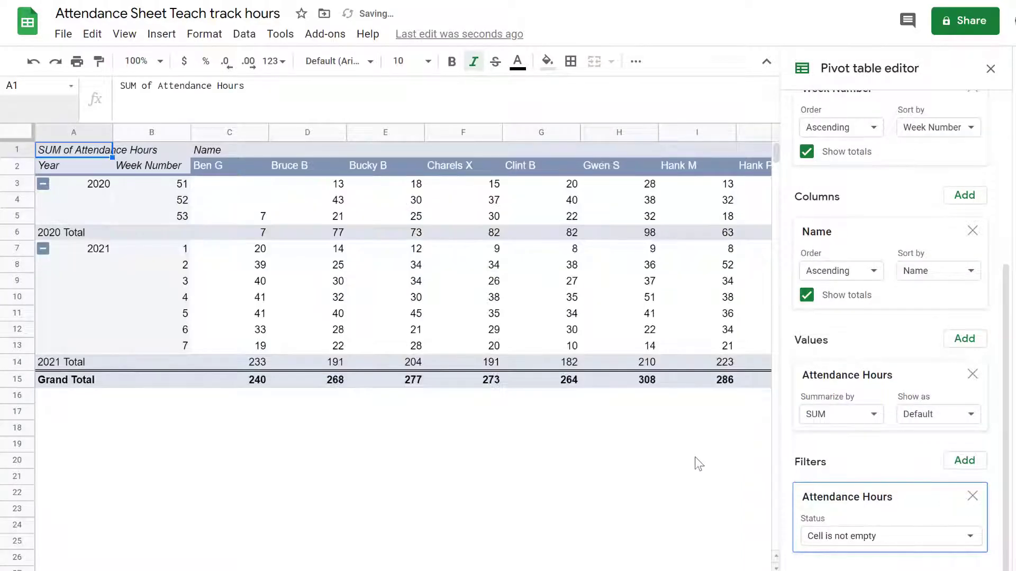
{"action": "left_click", "coordinate": [991, 71]}
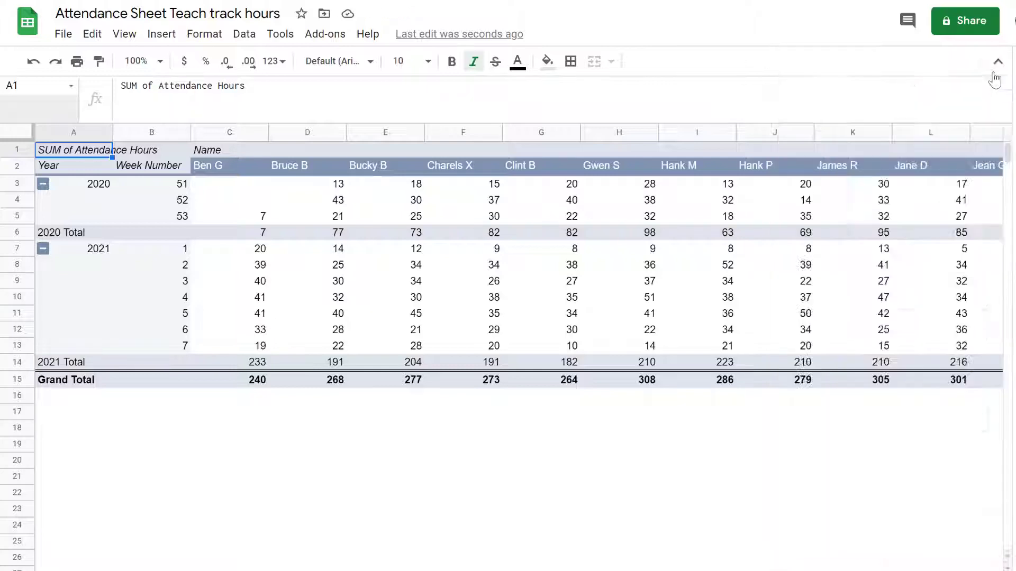
{"action": "left_click", "coordinate": [665, 533]}
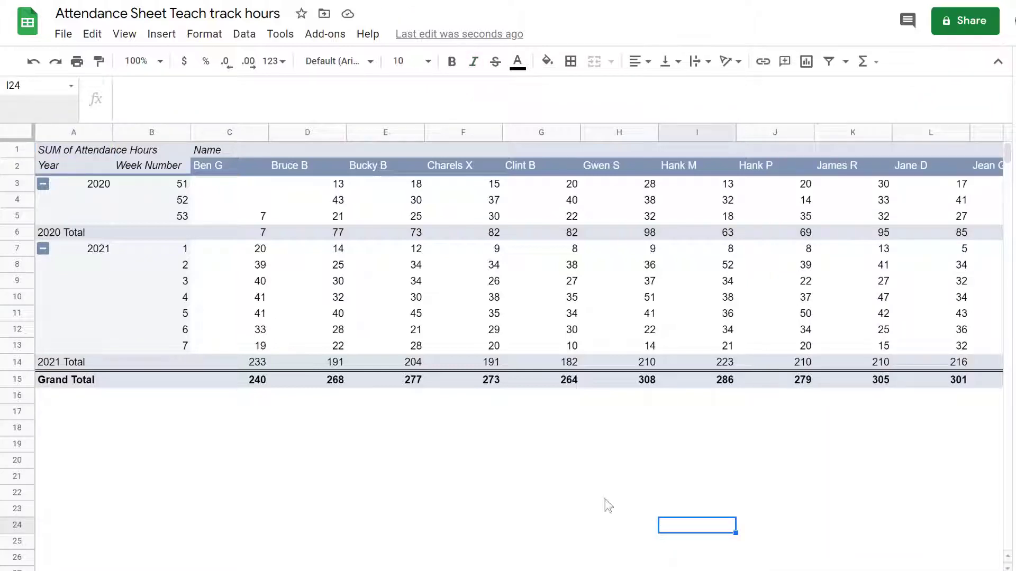